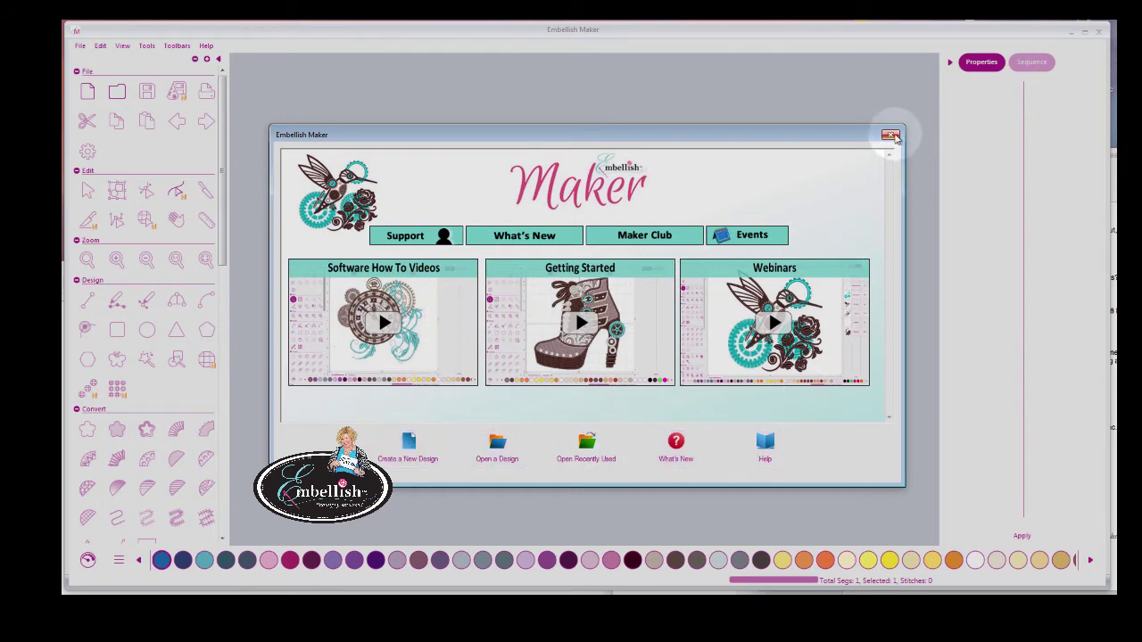
Step: Close the Embellish Maker welcome window to reveal the empty design workspace
left_click(892, 136)
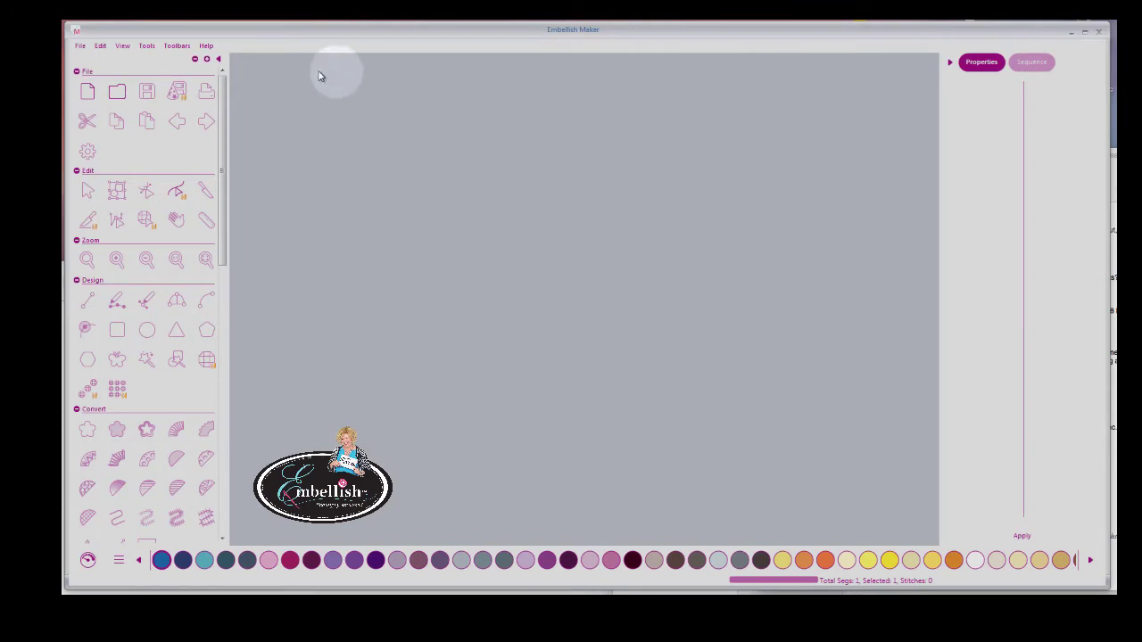
Step: Collapse all toolbox groups to headings and shift the thread palette by one swatch
left_click(194, 60)
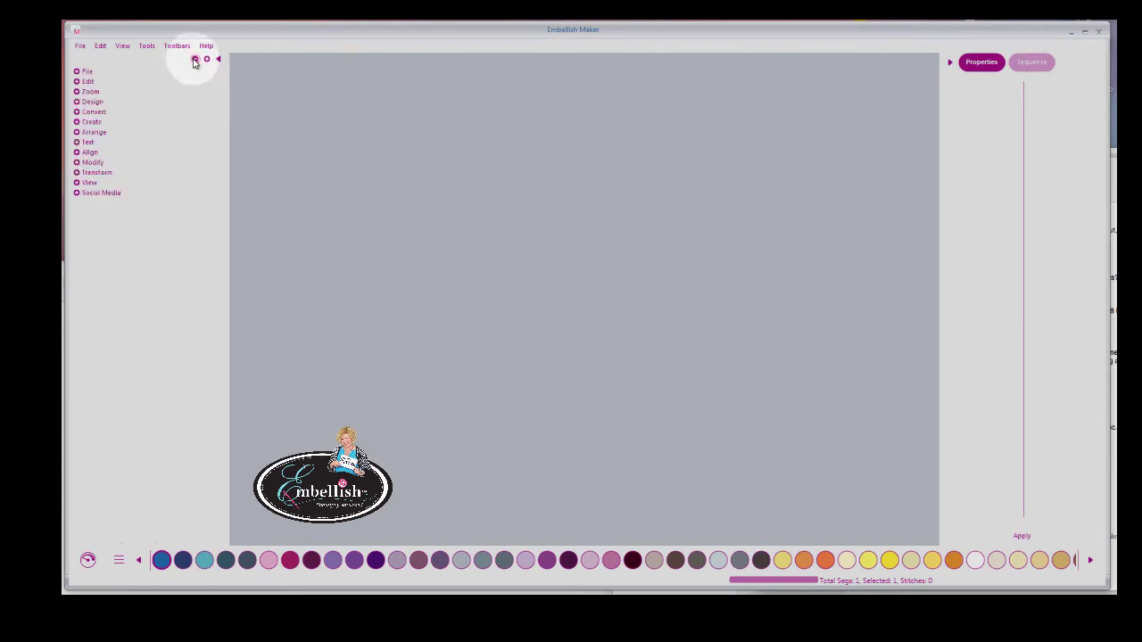
left_click(134, 562)
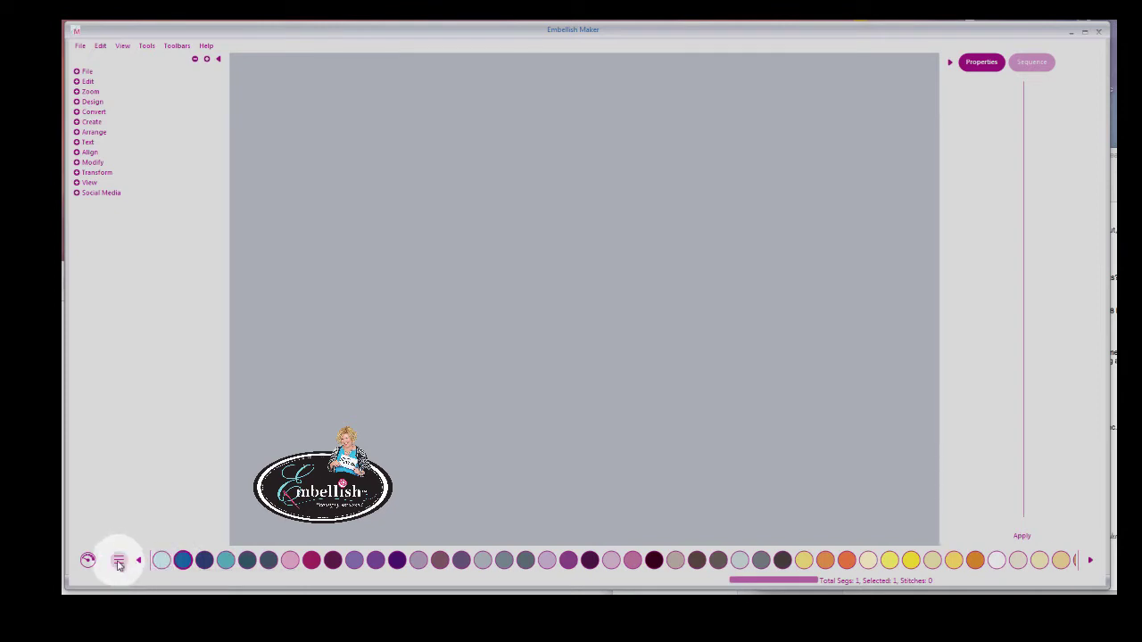
Step: Browse the thread brand list, then shift the palette two swatches so dark navy comes first
left_click(119, 562)
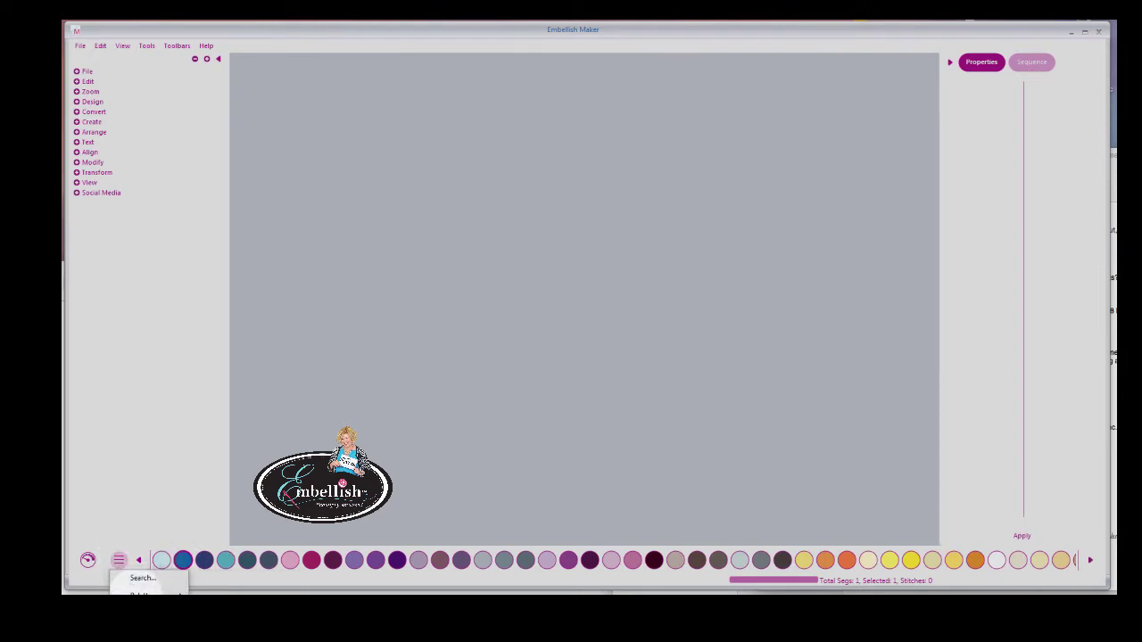
mouse_move(136, 593)
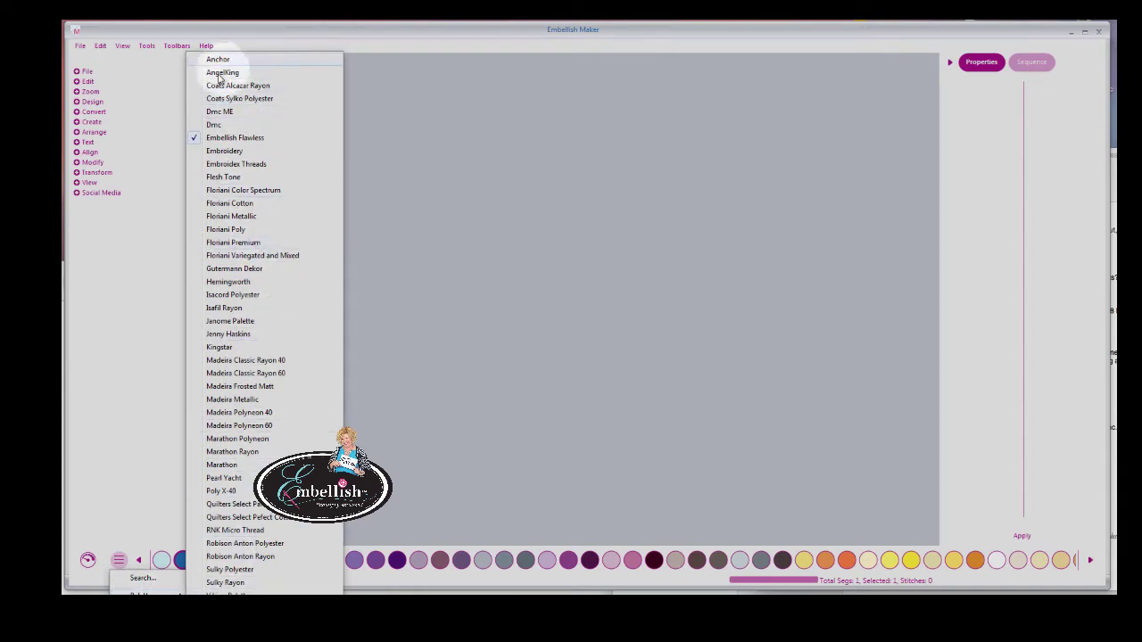
left_click(139, 238)
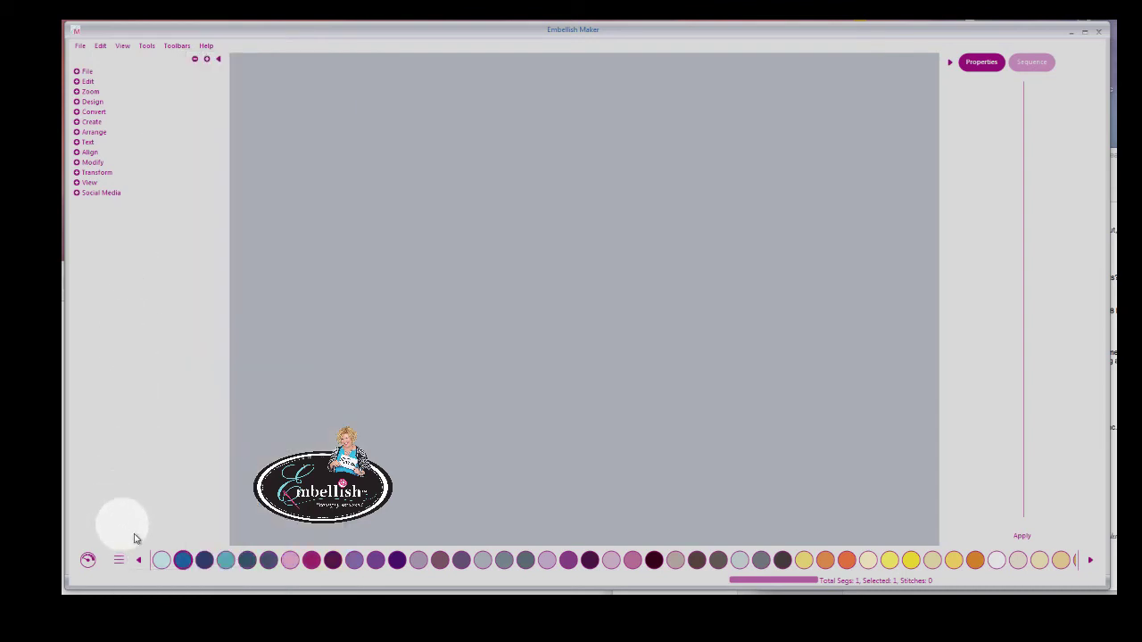
left_click(139, 562)
left_click(138, 562)
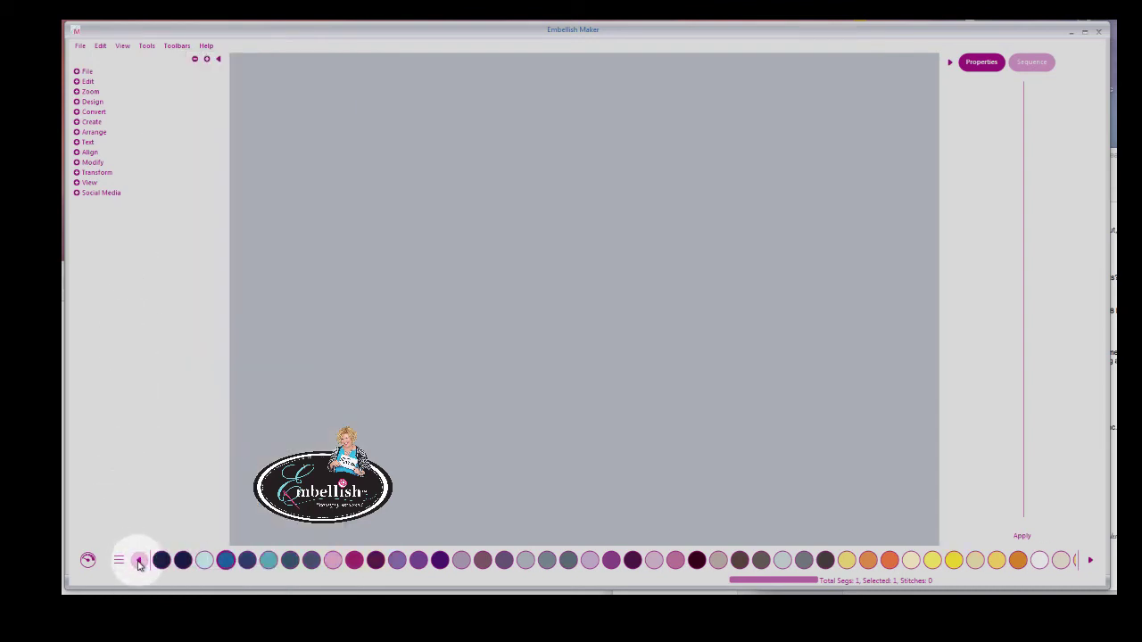
Step: Expand every tool group and scroll through the align, modify, transform and view tools
left_click(206, 60)
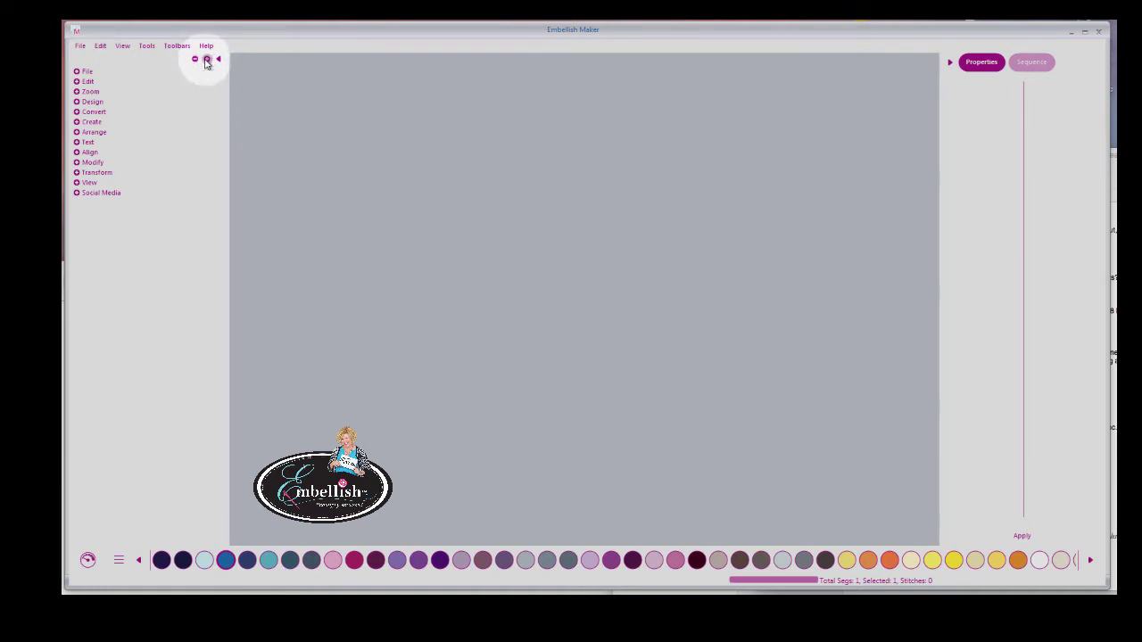
left_click(207, 61)
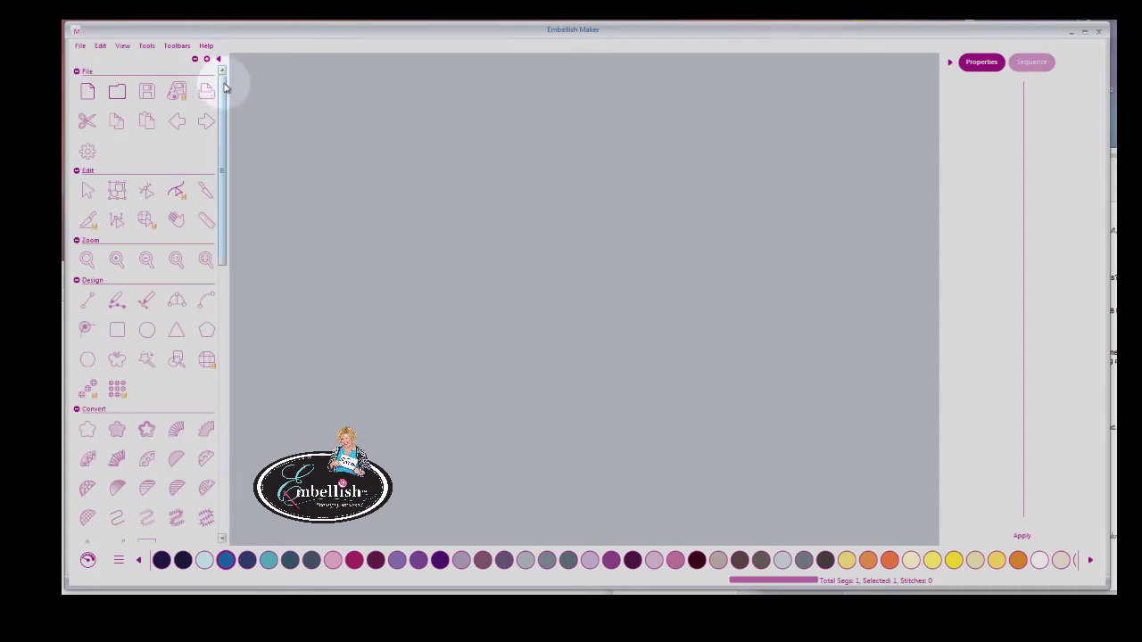
scroll(222, 91, "down", 1)
left_click_drag(222, 91, 222, 375)
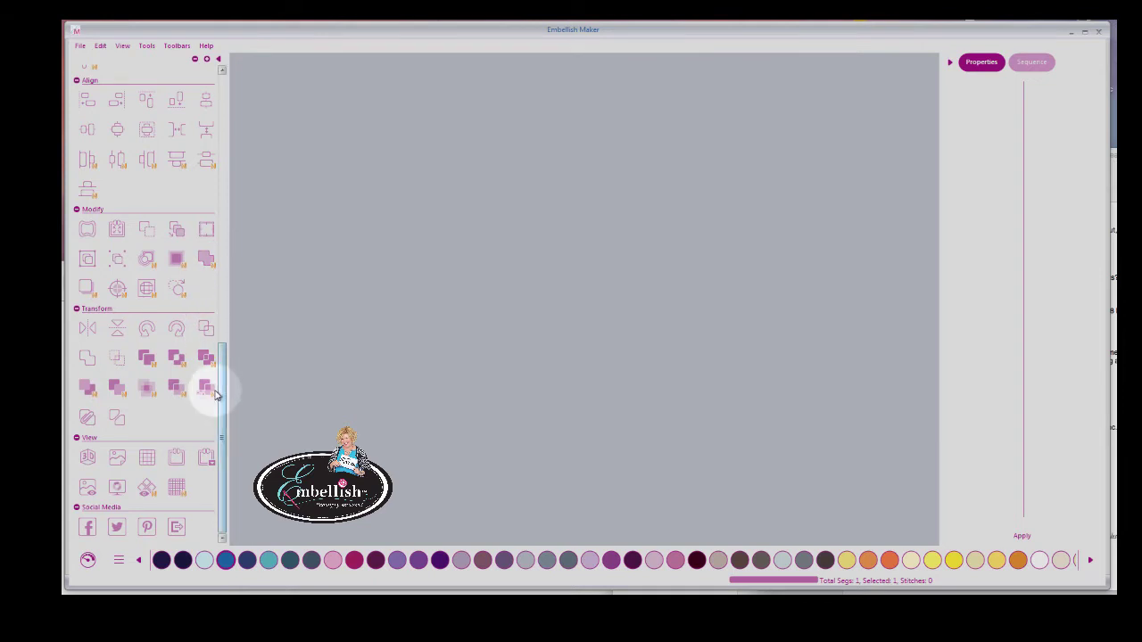
left_click_drag(223, 388, 223, 94)
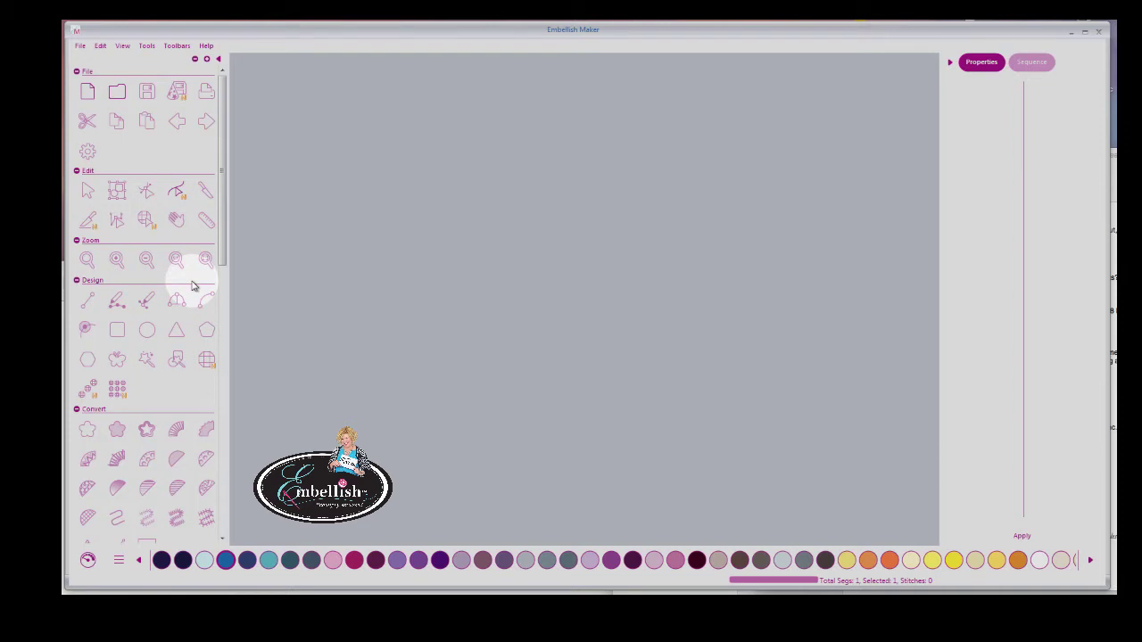
left_click_drag(222, 140, 211, 430)
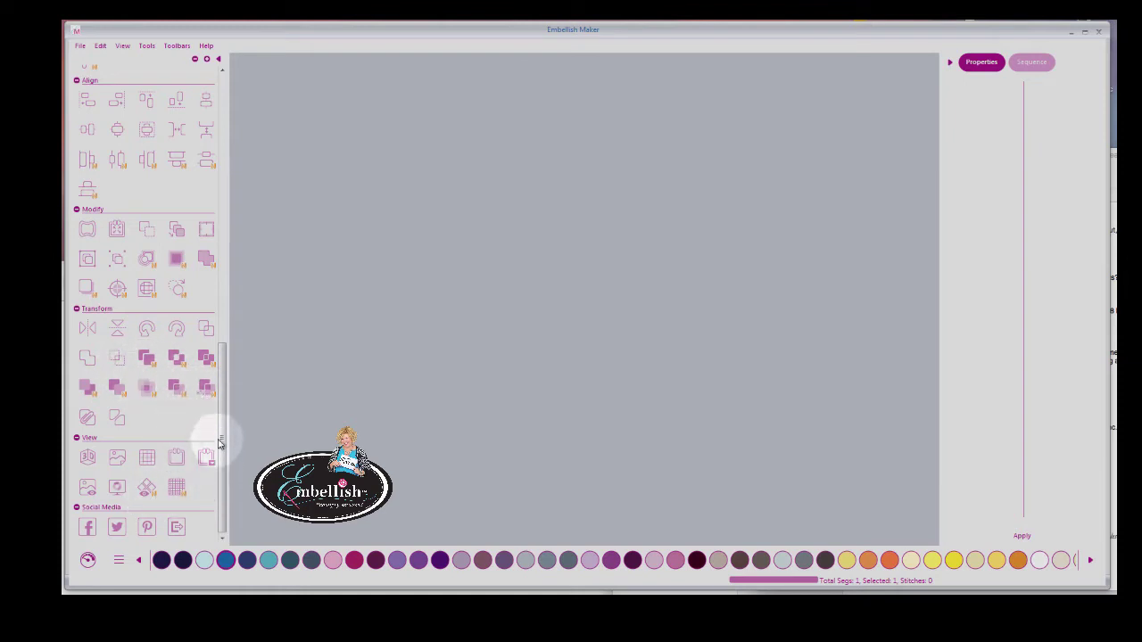
left_click_drag(219, 444, 246, 145)
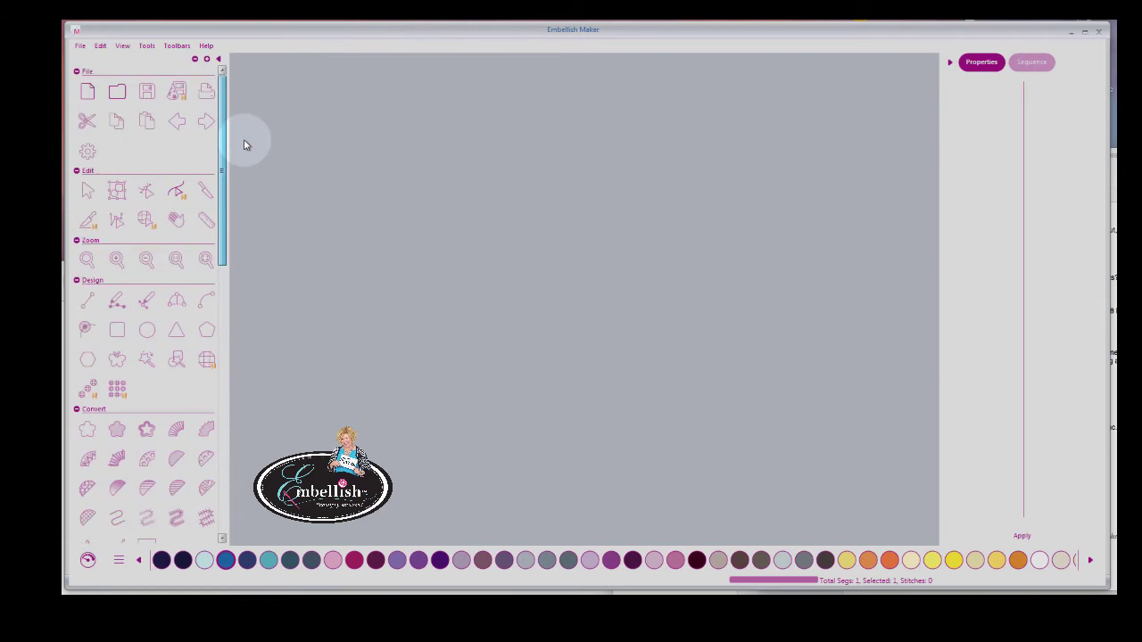
Step: Start a new blank design, then open the Flamingo_Appli sample from the Sample_Flamingo folder
left_click(80, 47)
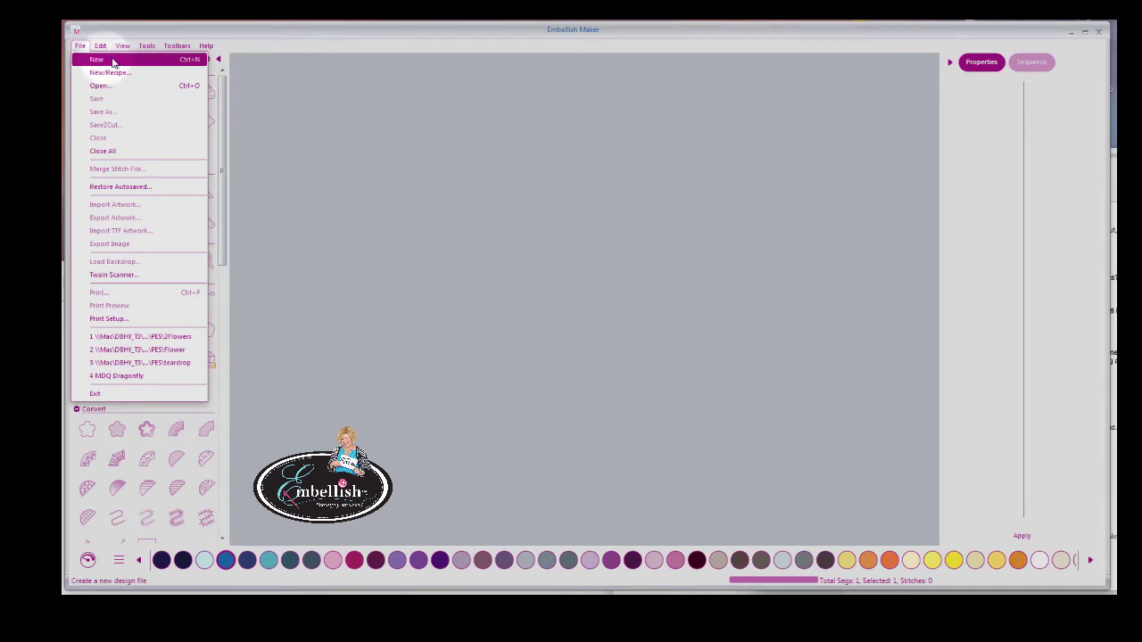
left_click(184, 63)
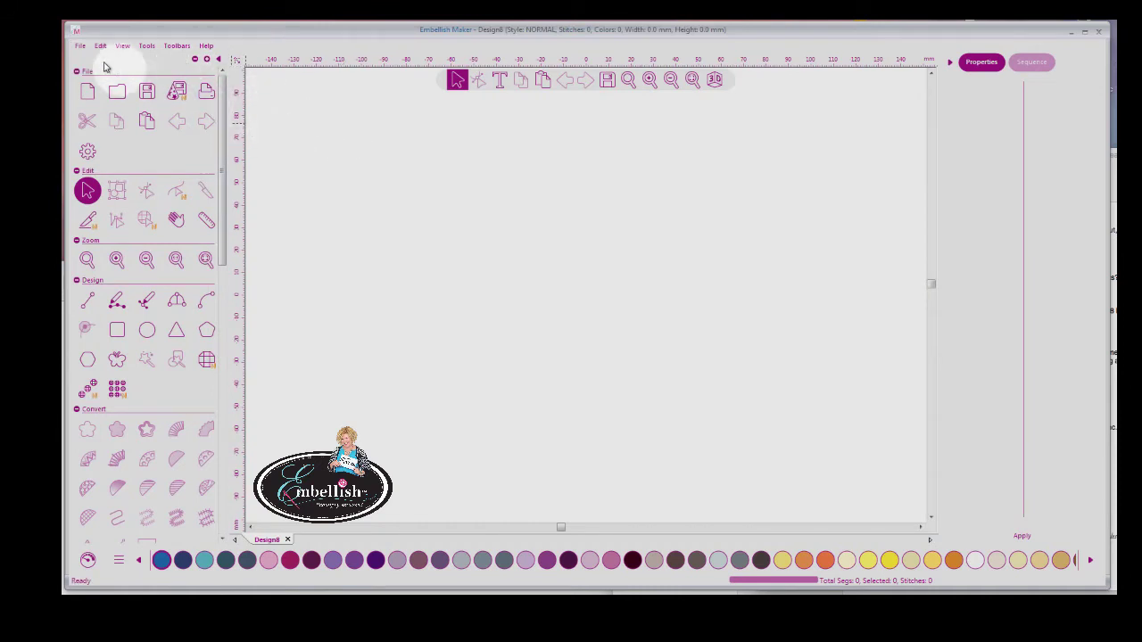
left_click(80, 45)
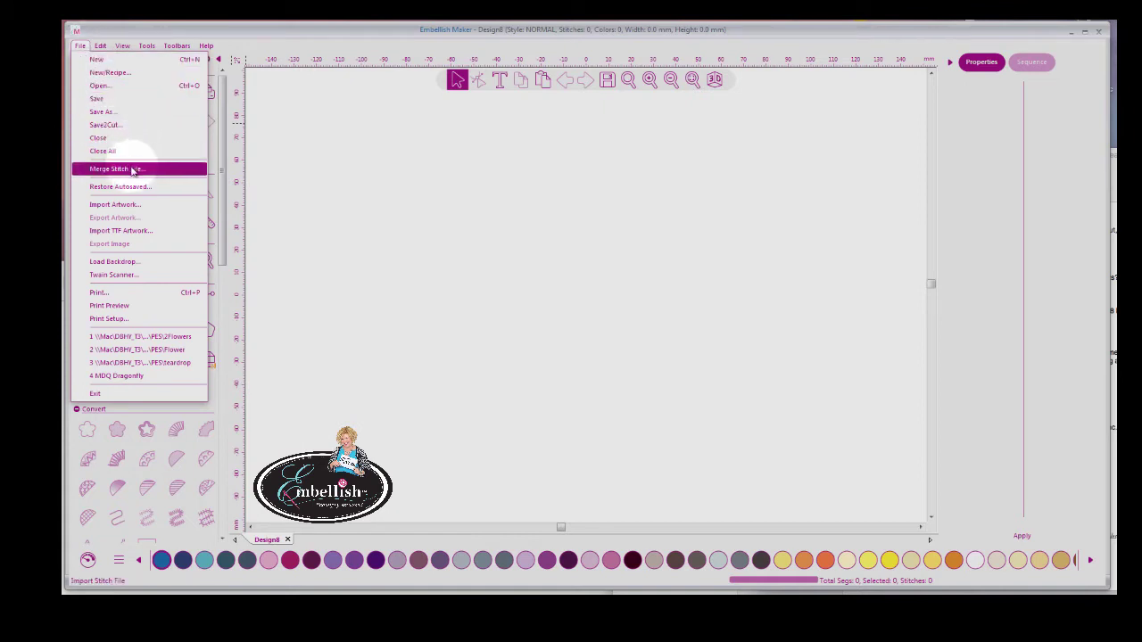
left_click(106, 88)
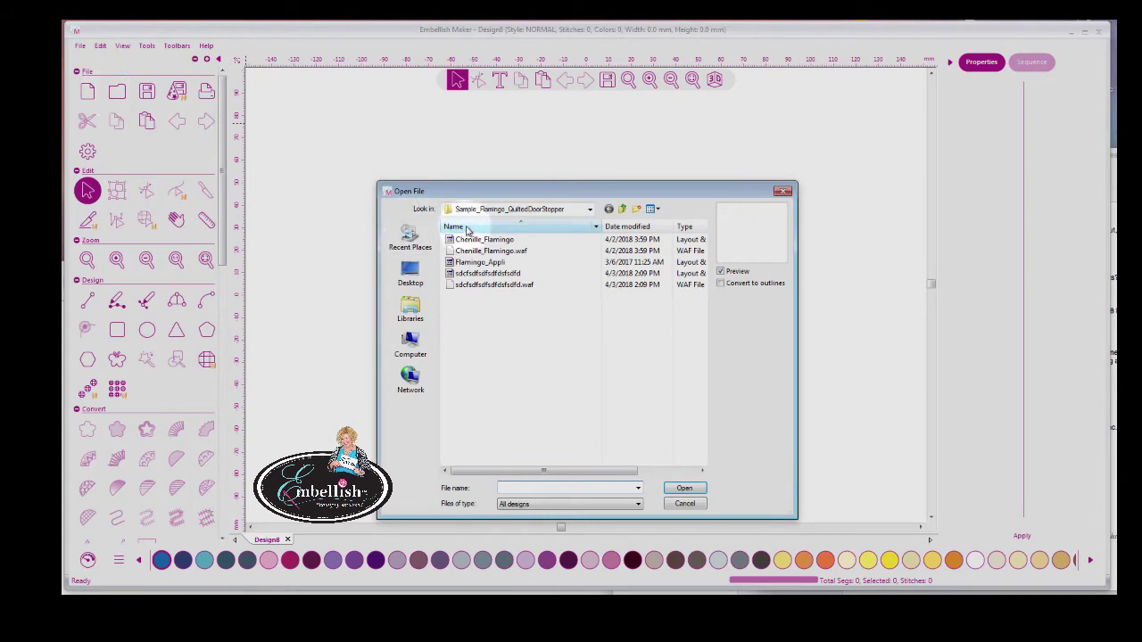
left_click(501, 262)
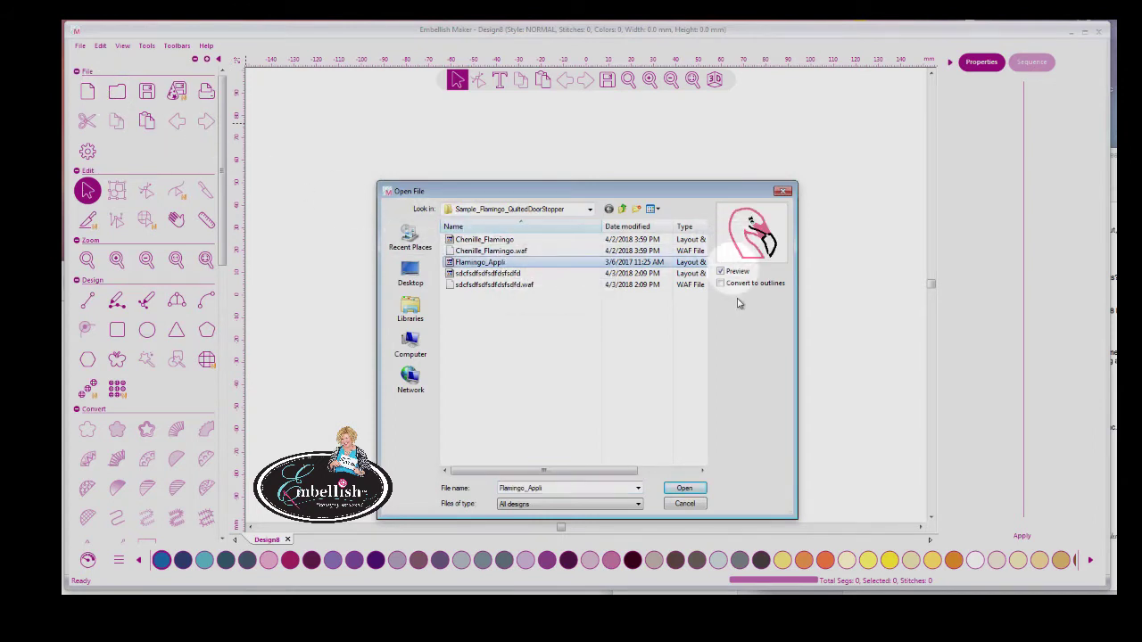
left_click(684, 489)
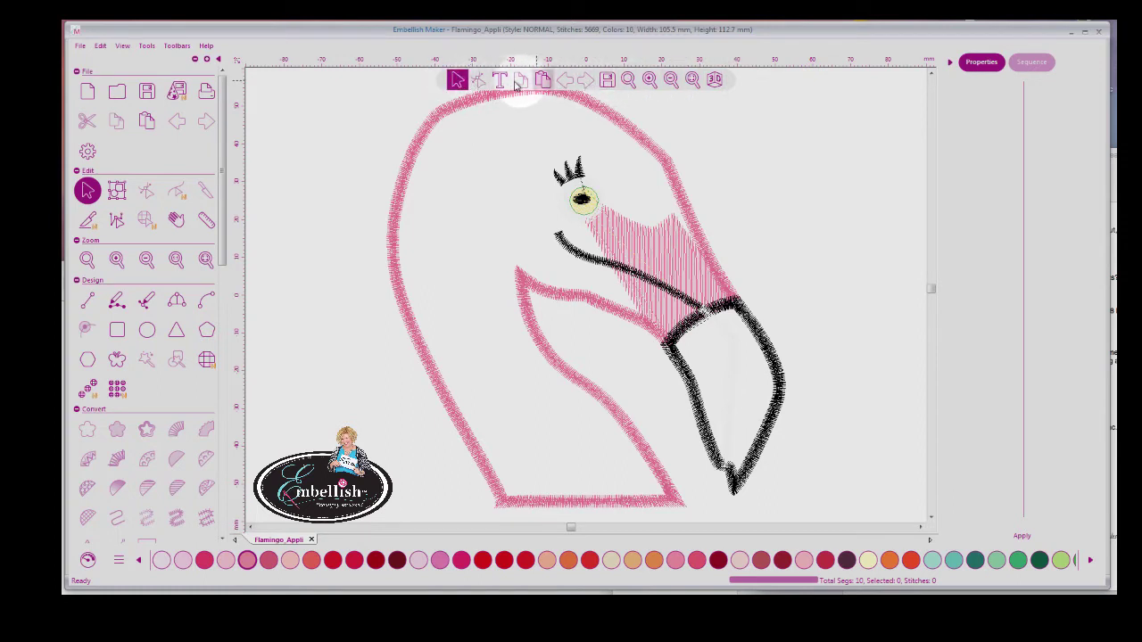
Step: Select the pink outline and expand the first Floriani Poly 104 Rosetta block (211 stitches) in Sequence
left_click(435, 84)
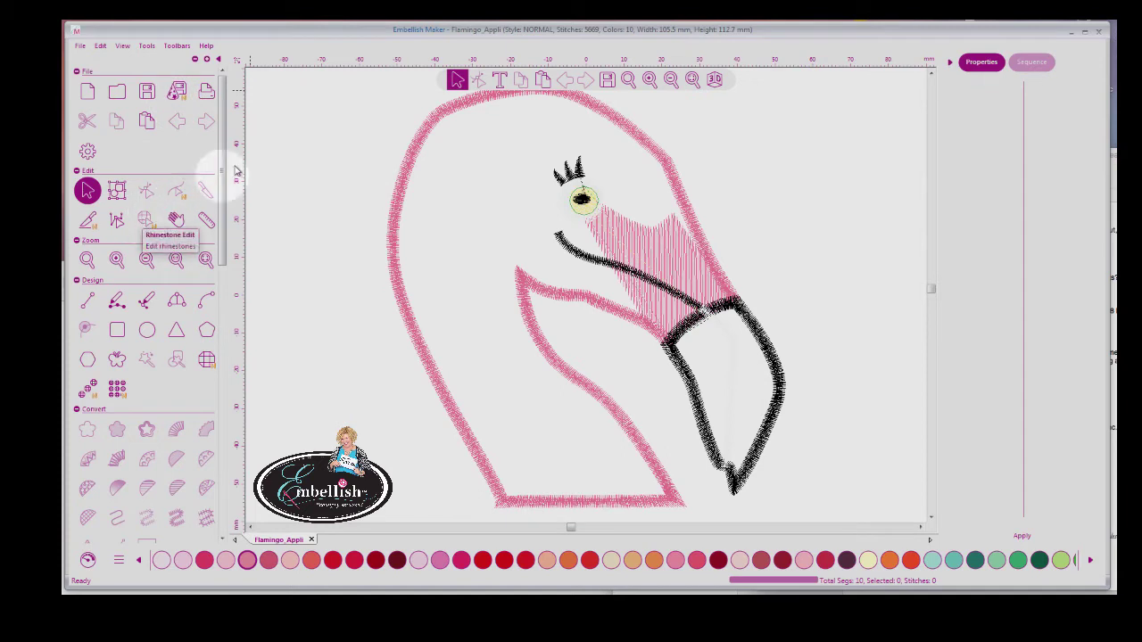
left_click(461, 111)
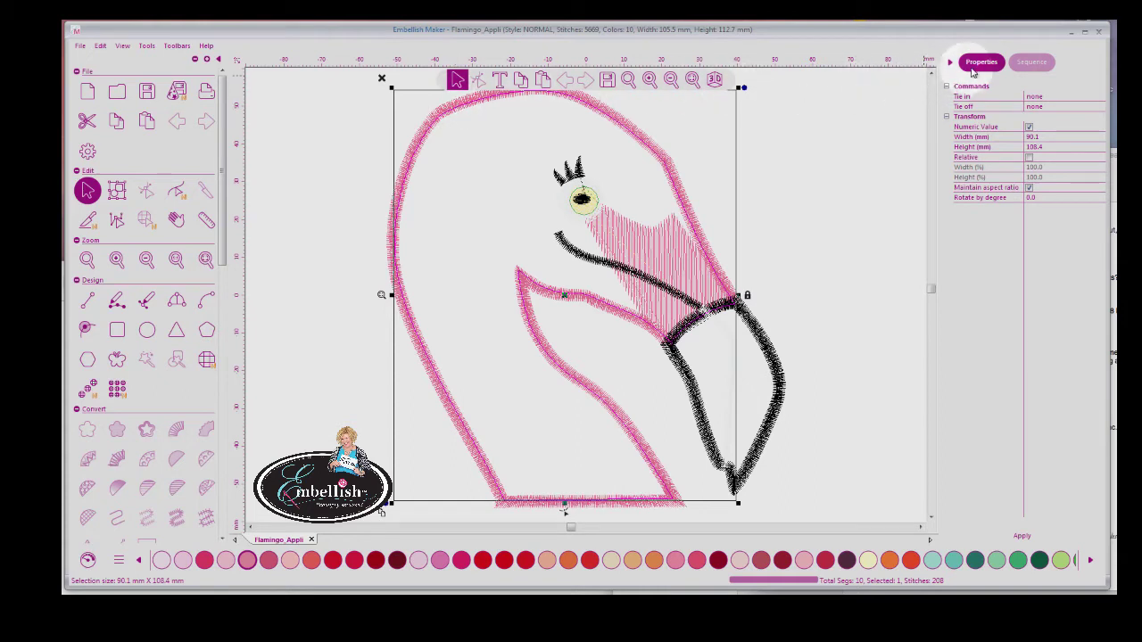
left_click(1031, 62)
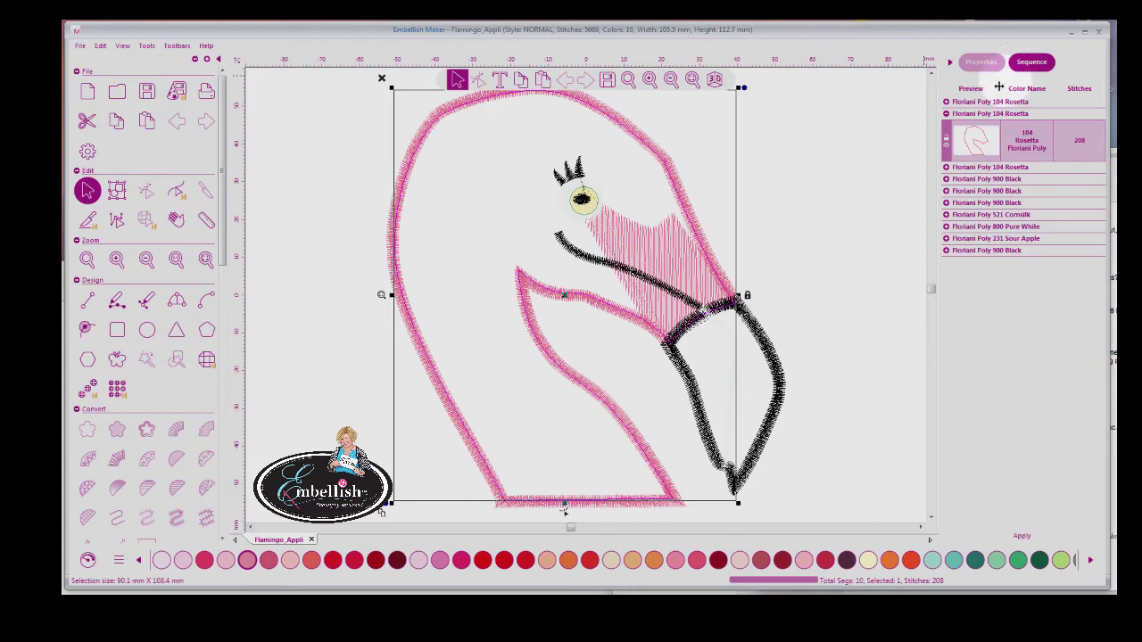
left_click(946, 114)
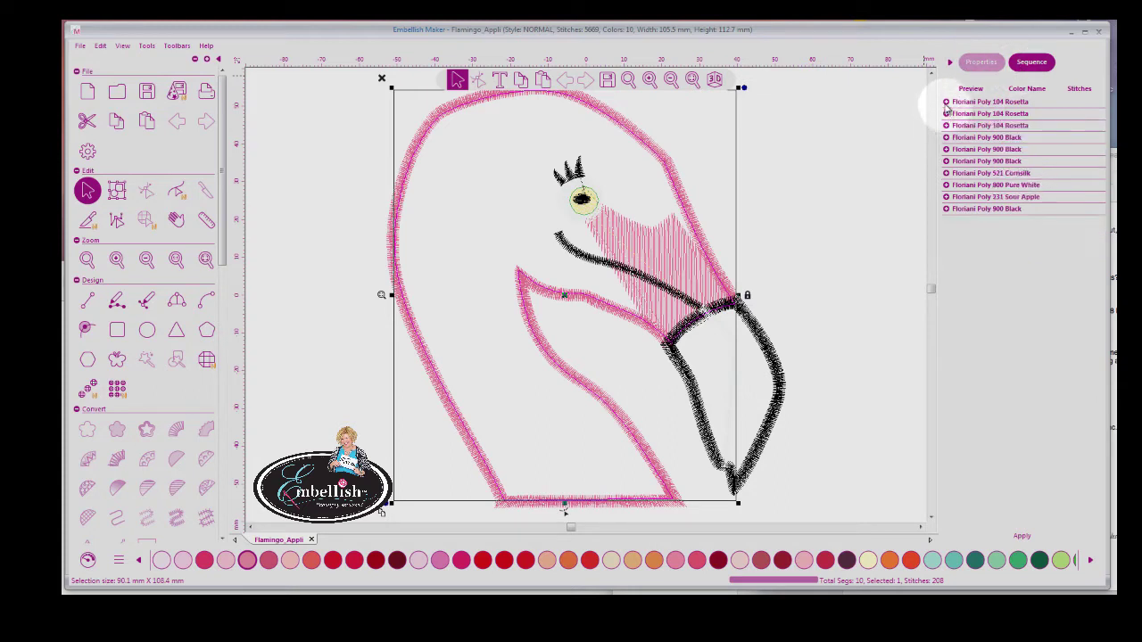
left_click(947, 103)
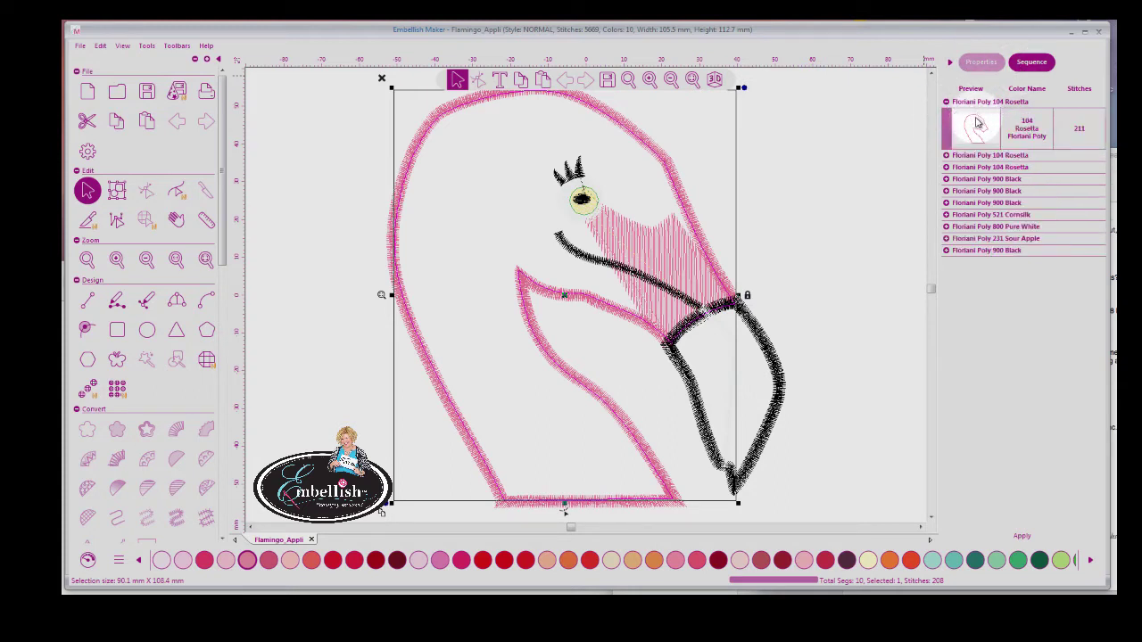
left_click(977, 125)
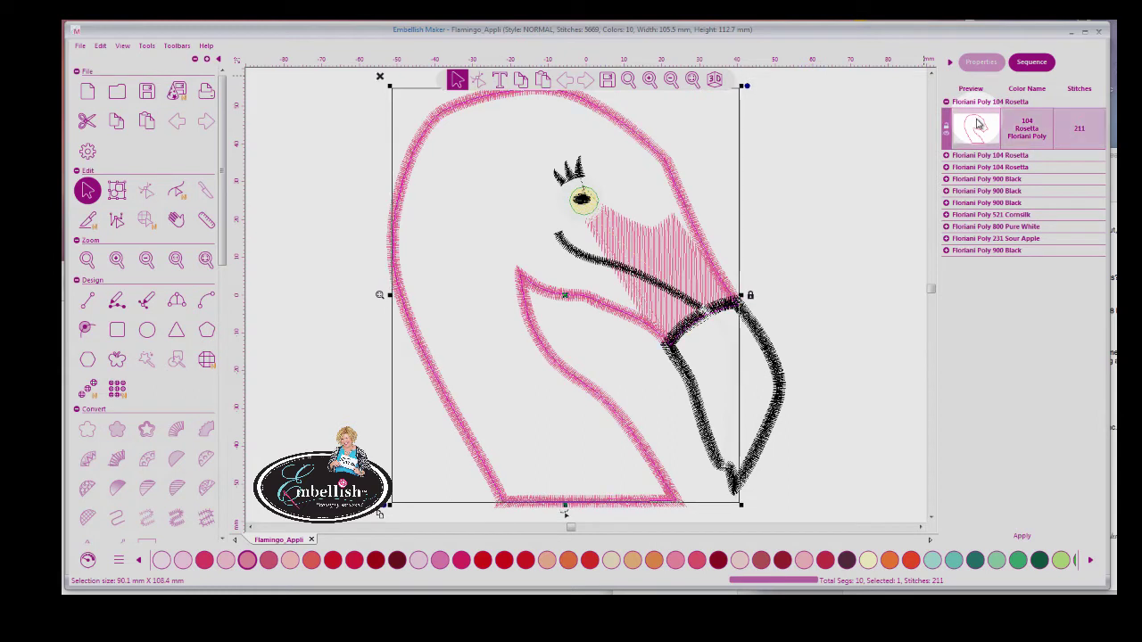
left_click_drag(978, 124, 668, 156)
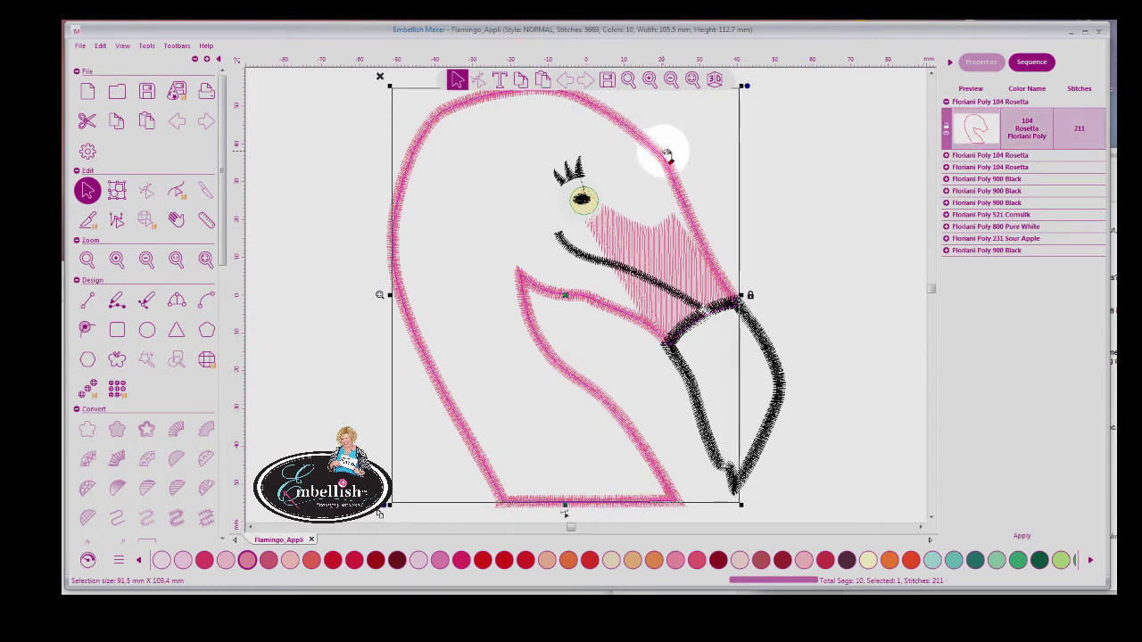
Step: Expand the second and third Rosetta blocks and the Floriani Poly 900 Black blocks
left_click(456, 81)
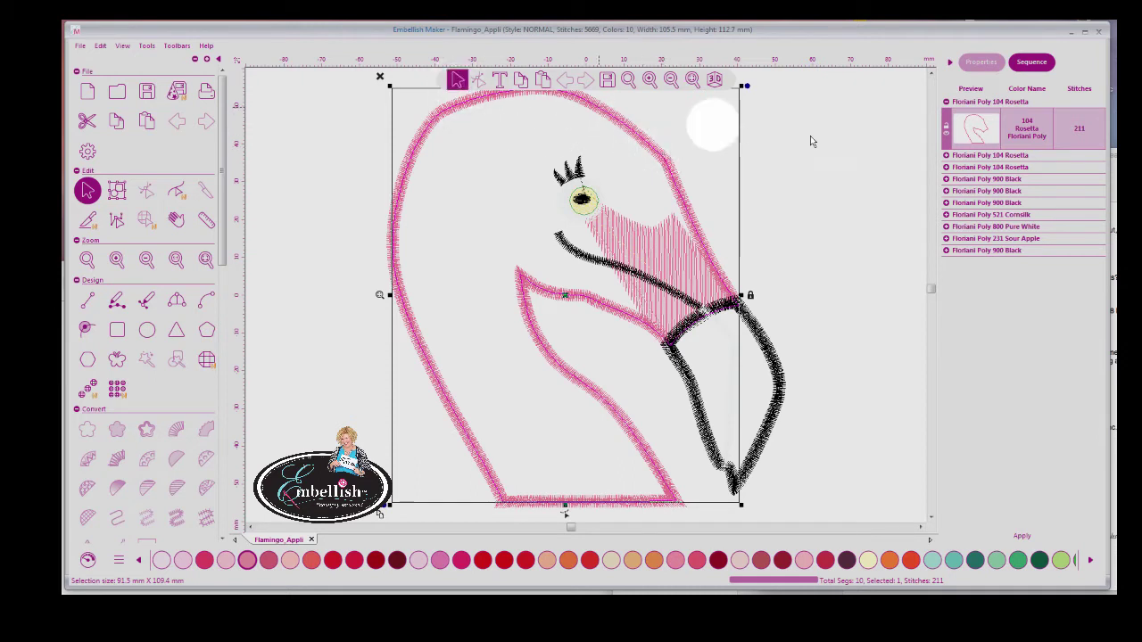
left_click(946, 156)
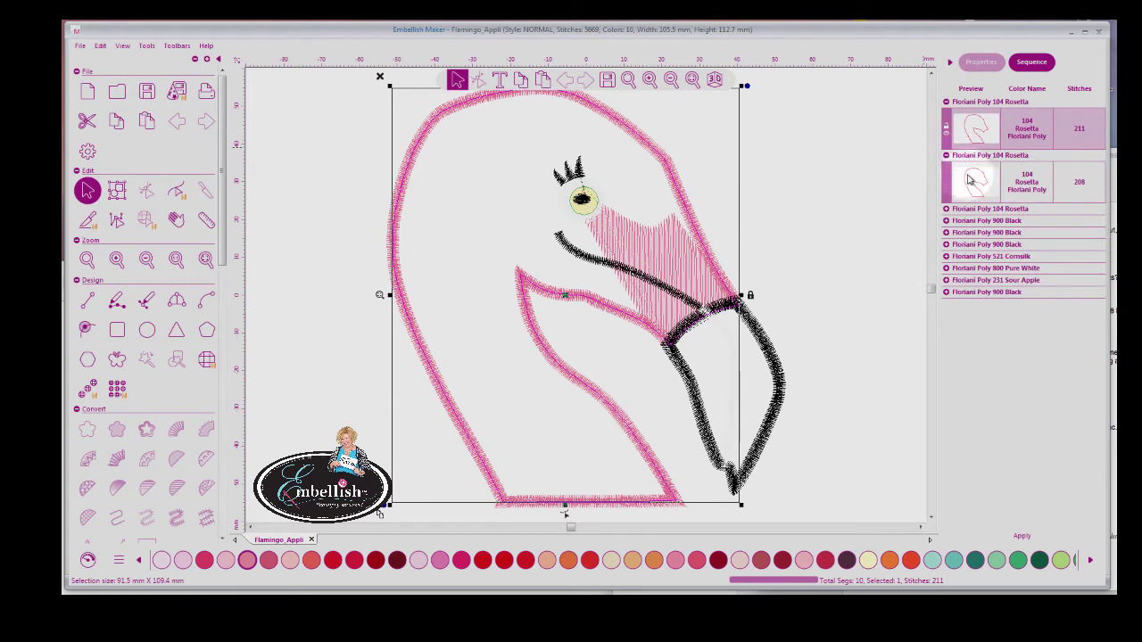
left_click(947, 209)
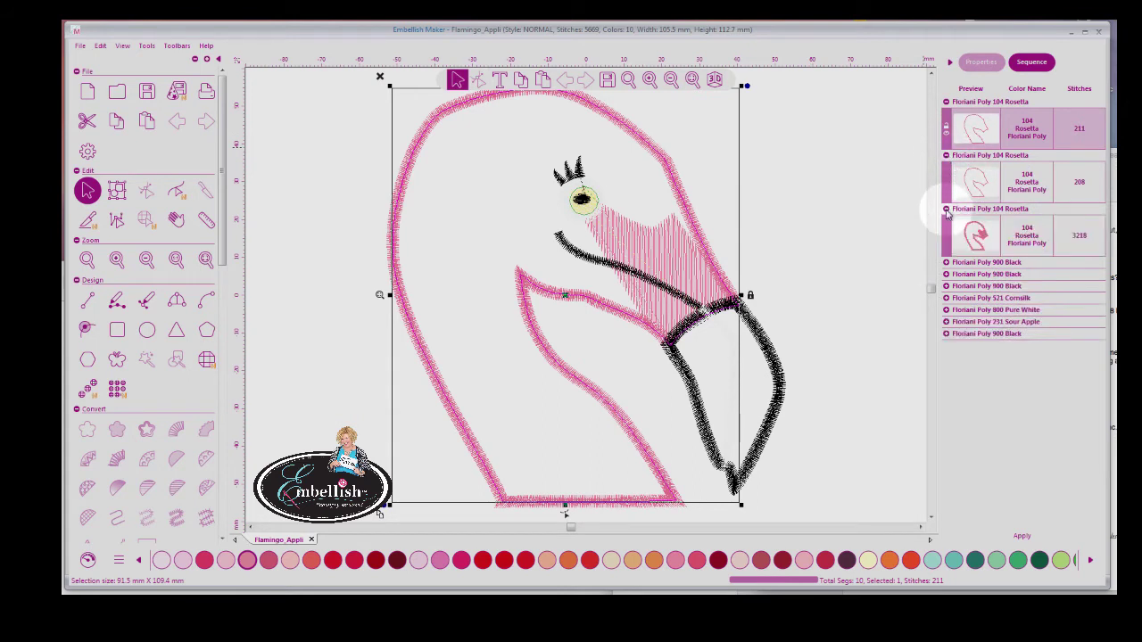
left_click(946, 262)
left_click(946, 315)
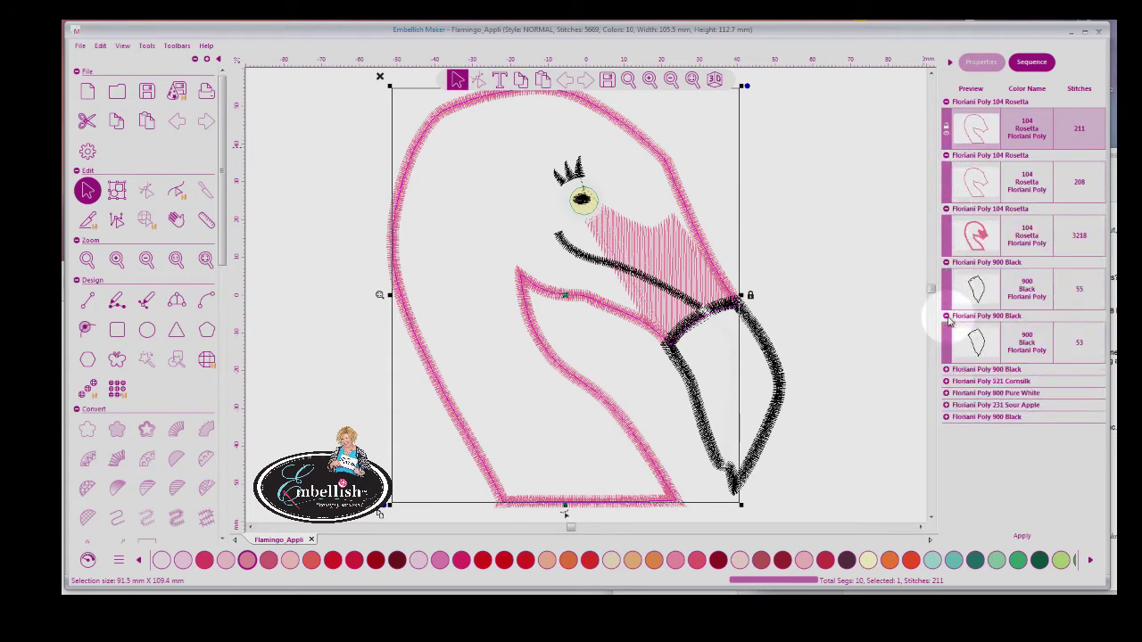
left_click(946, 369)
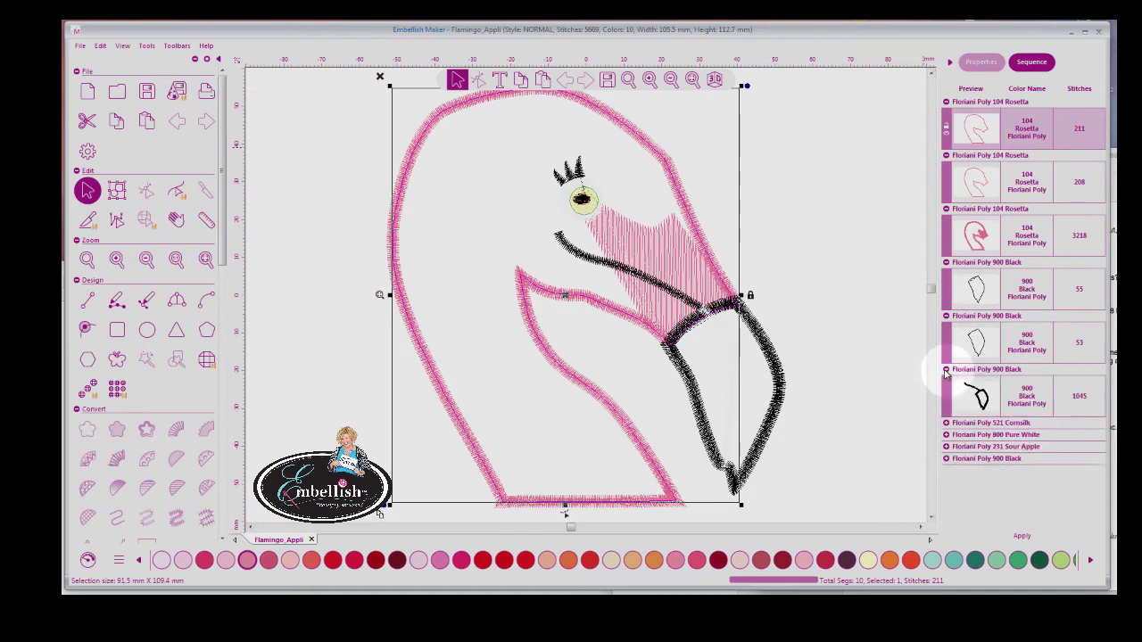
Step: Expand the Cornsilk, Pure White and Sour Apple entries, down to the final 152-stitch Black block
left_click(946, 423)
left_click(947, 476)
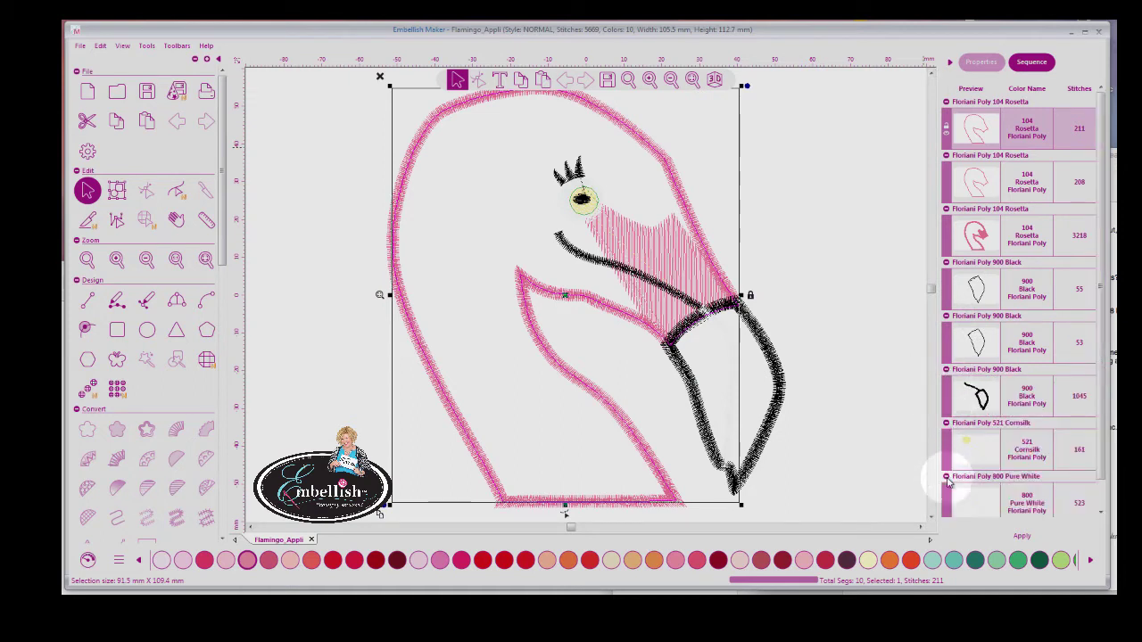
scroll(1071, 357, "down", 1)
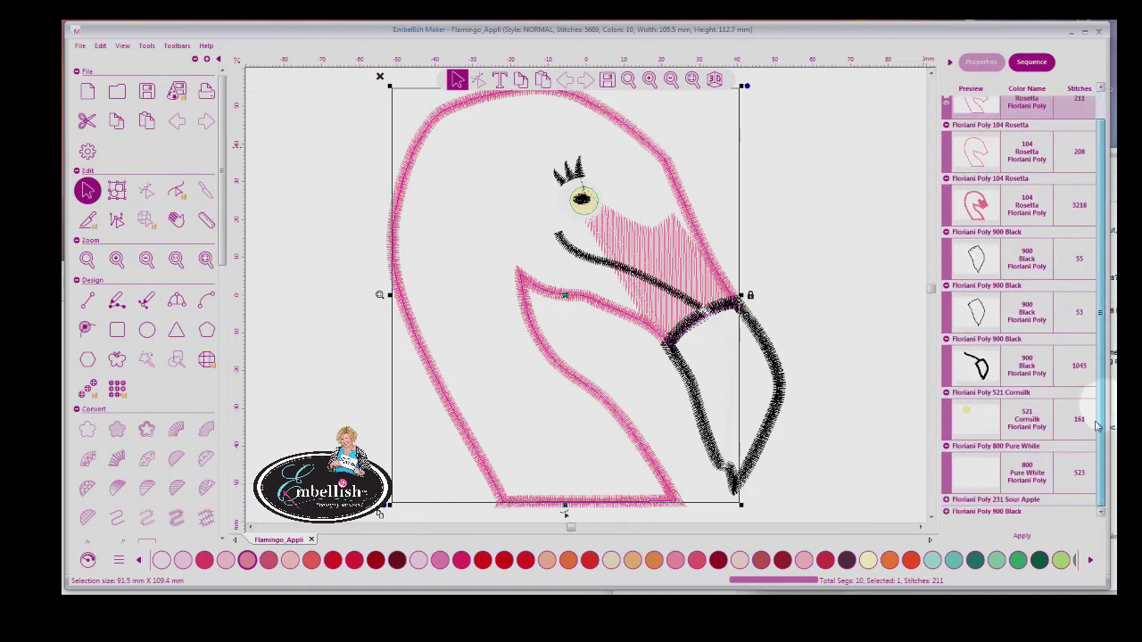
left_click(946, 499)
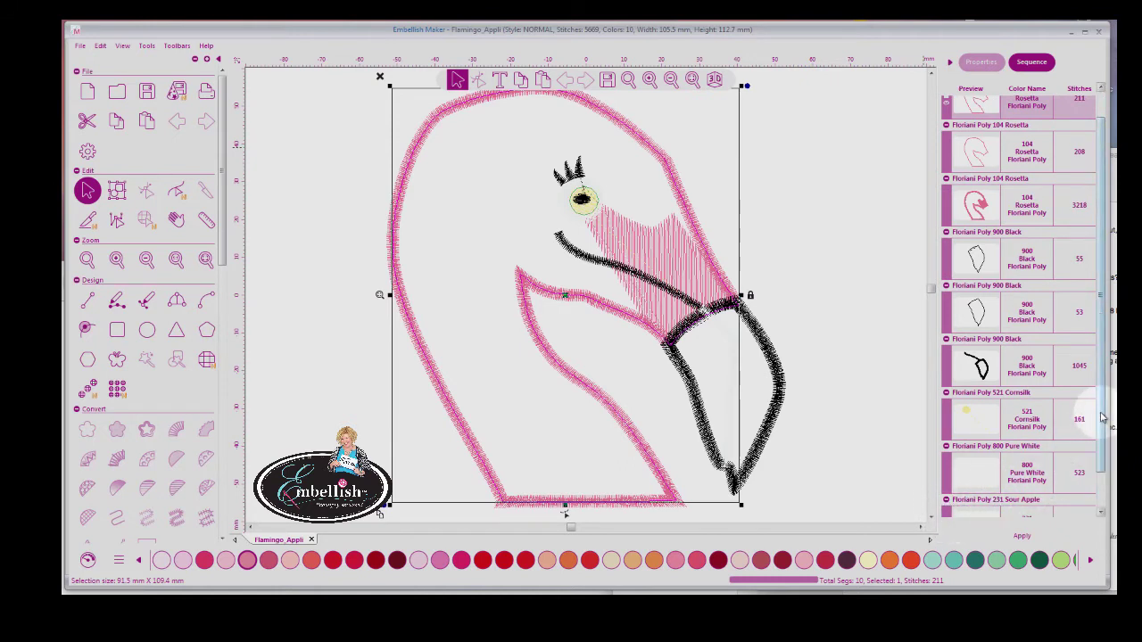
left_click(1104, 476)
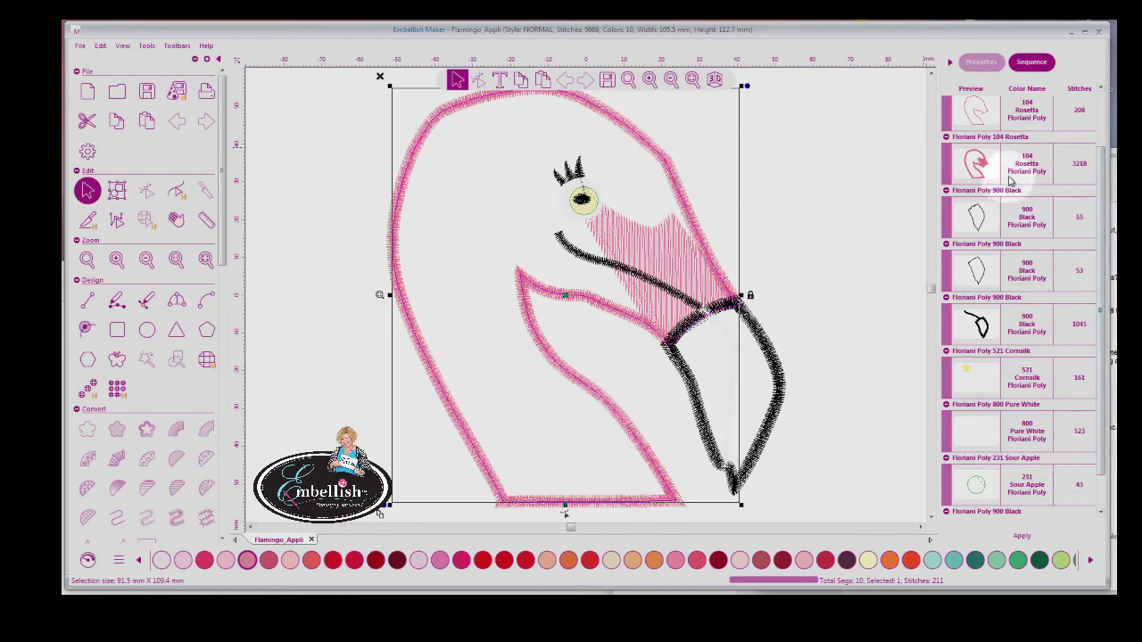
scroll(1099, 142, "up", 2)
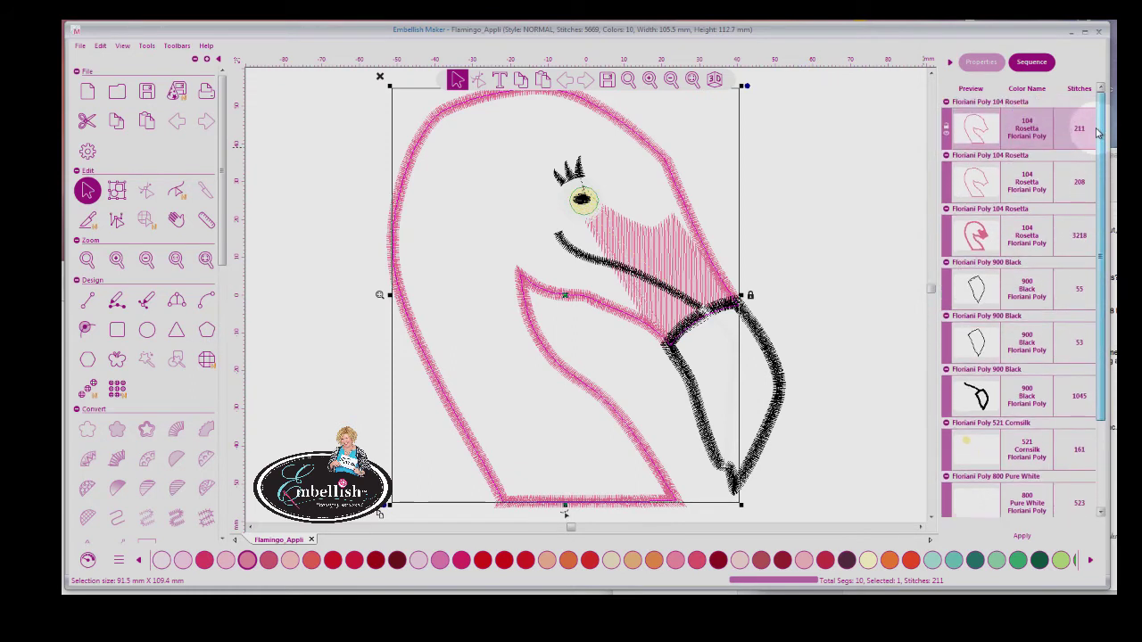
scroll(1099, 156, "down", 2)
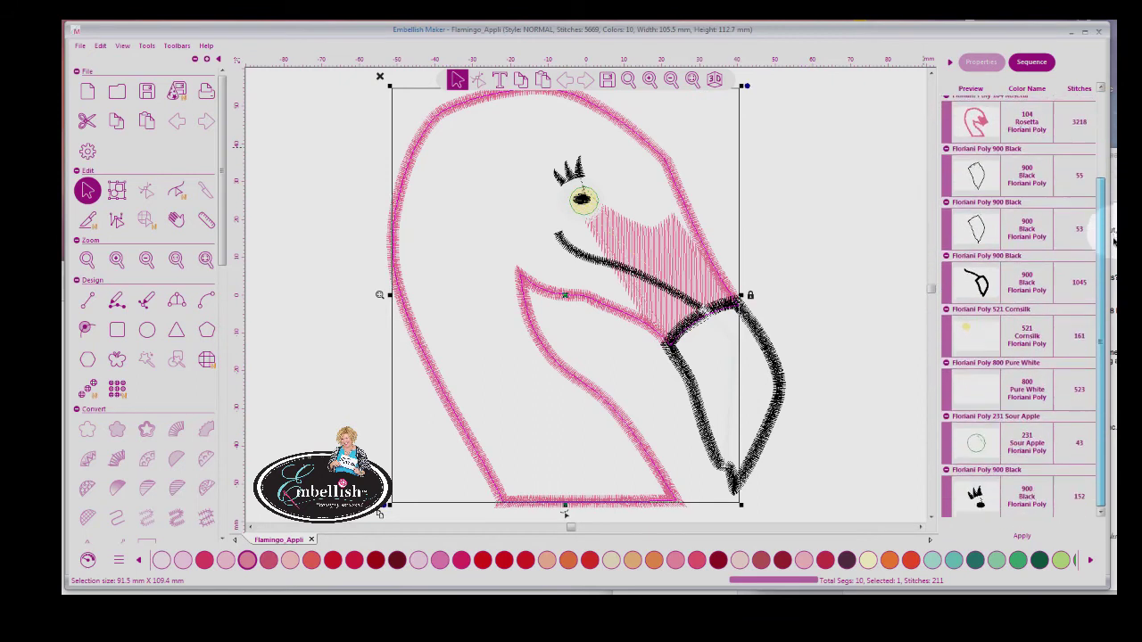
Step: Set the ruler units to inches, then bring up the Sequence list's context menu
right_click(788, 59)
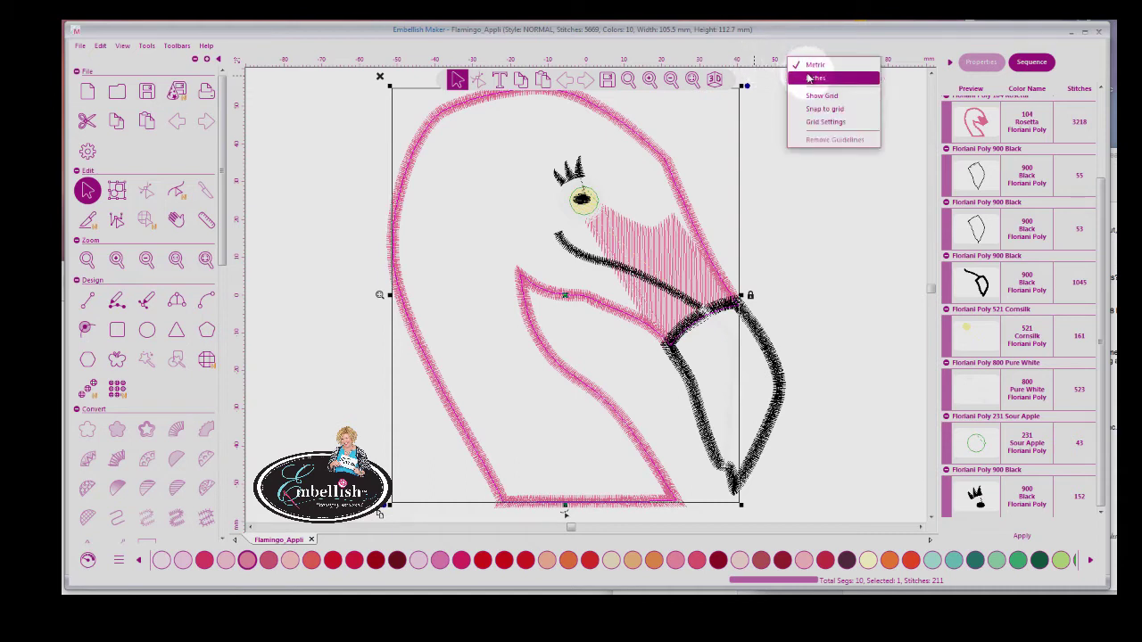
left_click(813, 78)
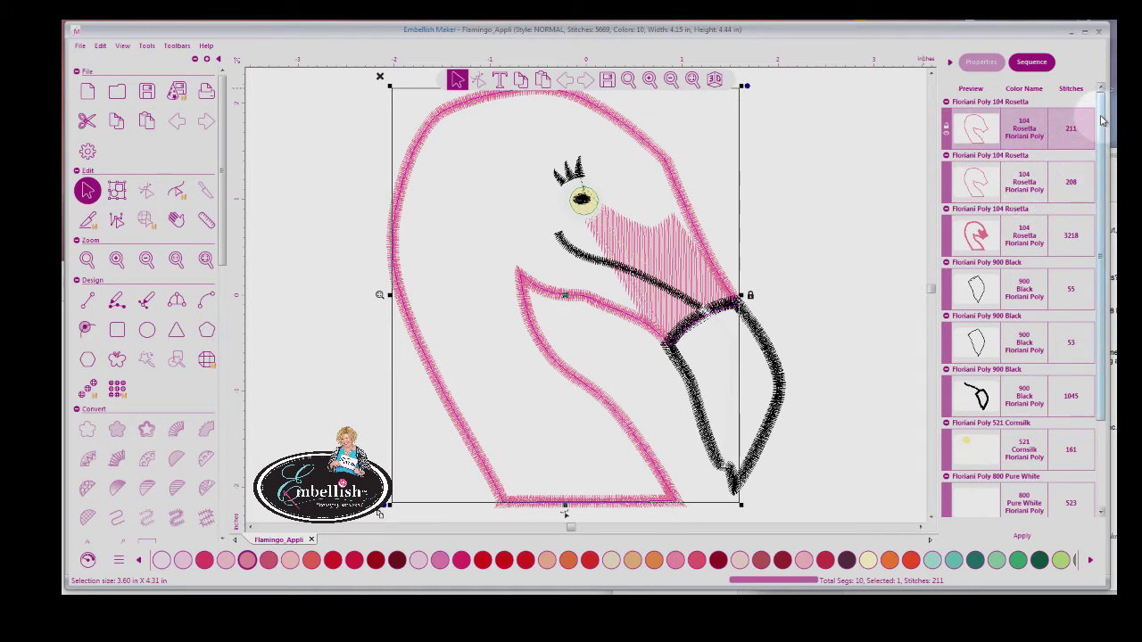
left_click_drag(1104, 122, 1099, 234)
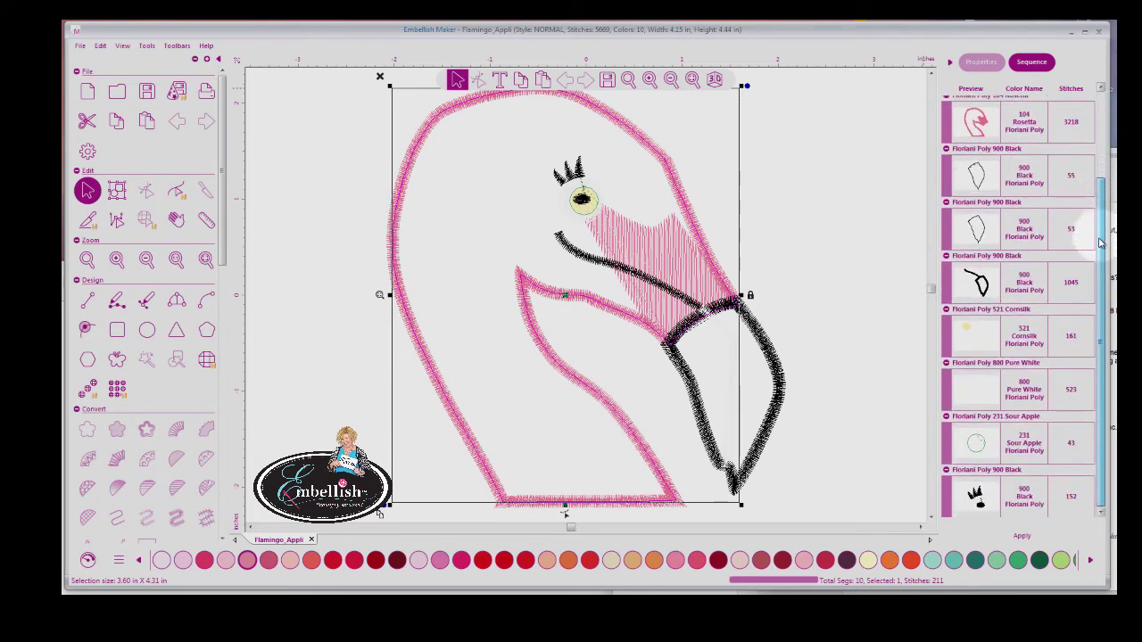
right_click(1025, 234)
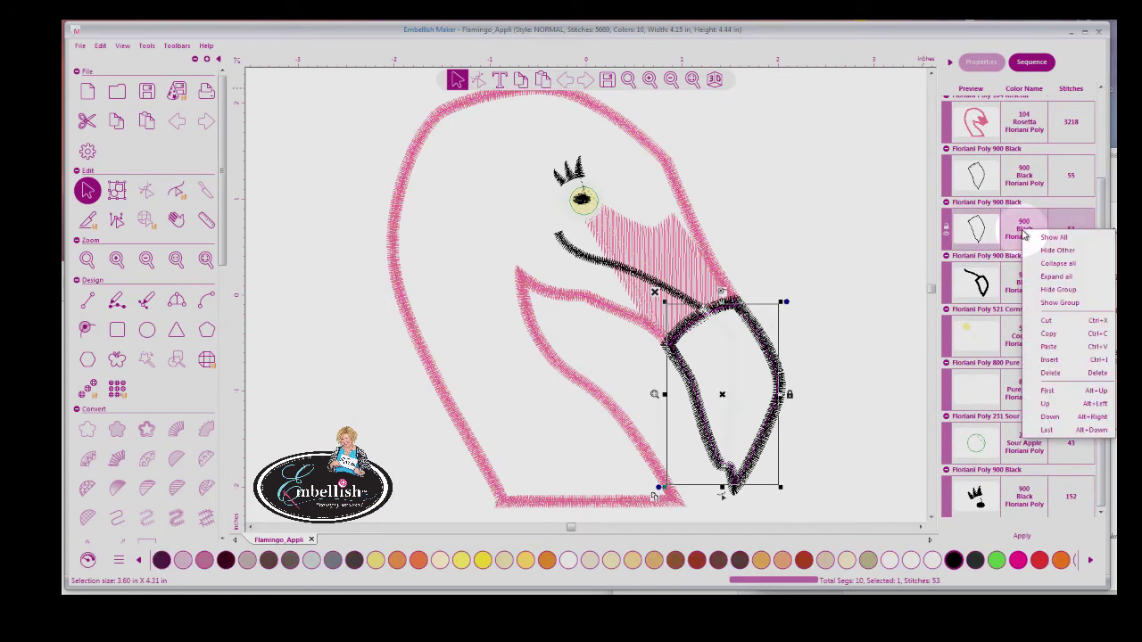
Step: Collapse all sequence entries, then reopen only the first Rosetta block and select its outline piece
left_click(1057, 263)
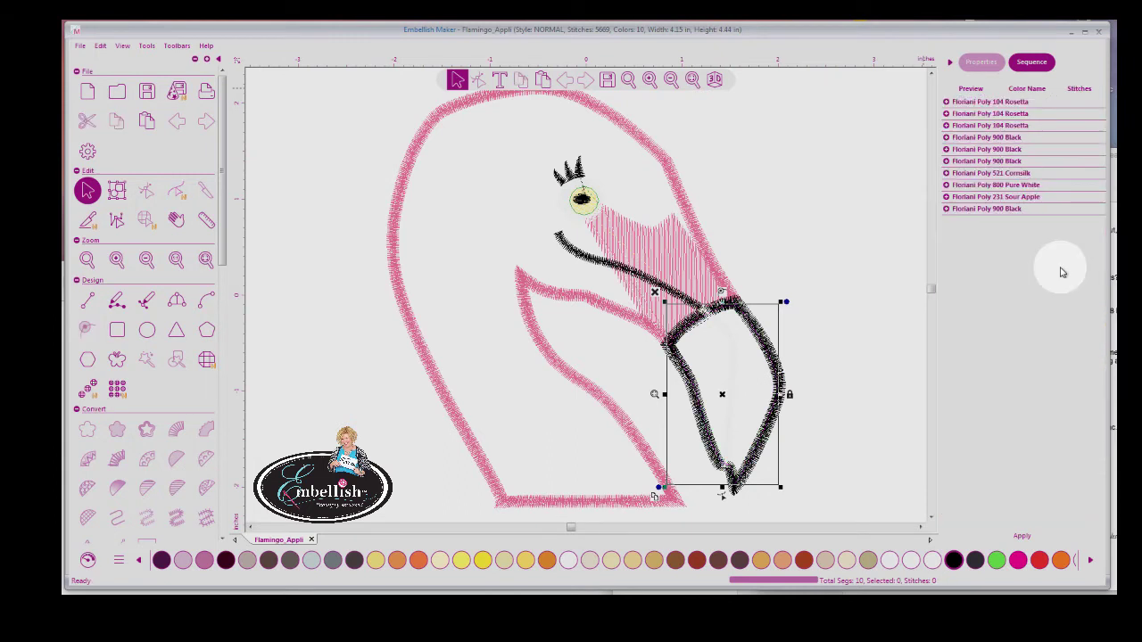
left_click(946, 103)
left_click(947, 102)
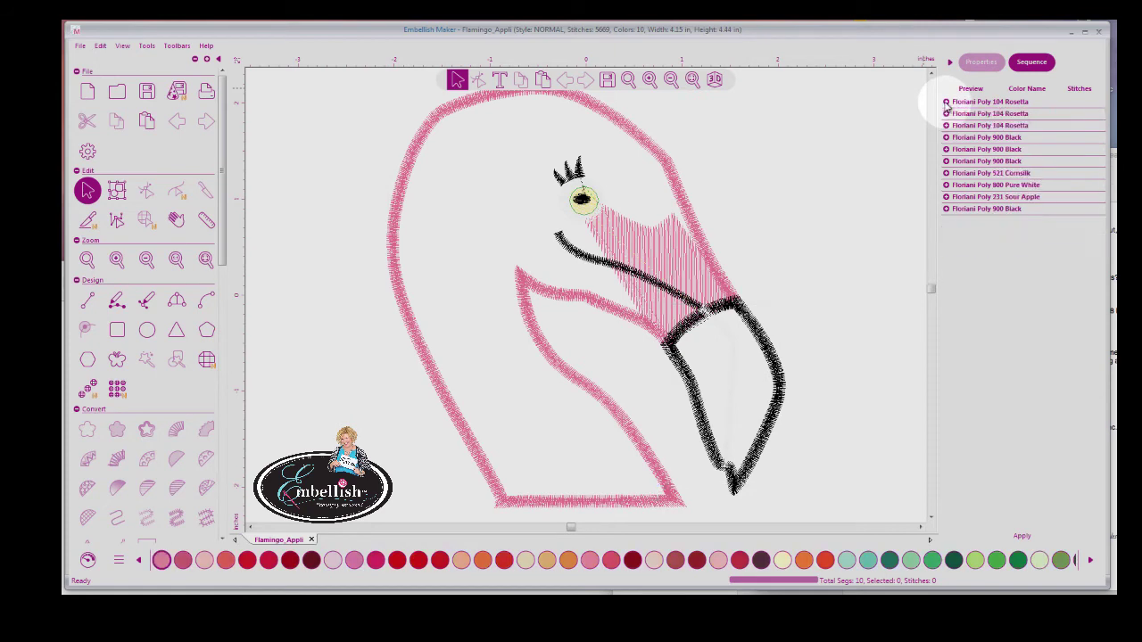
left_click(946, 103)
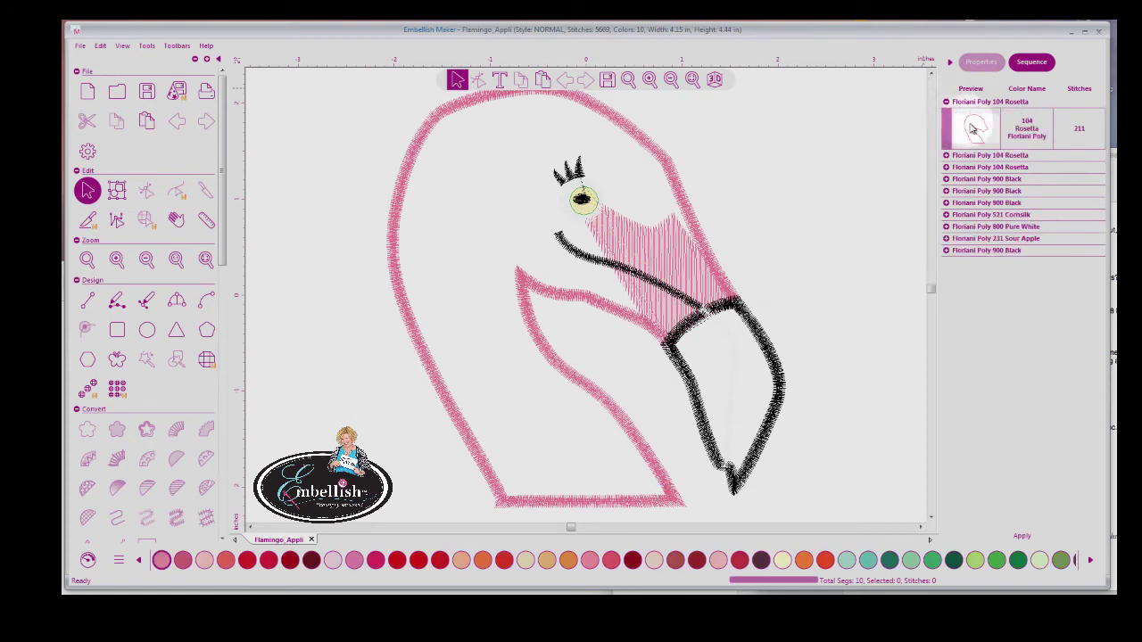
left_click(974, 130)
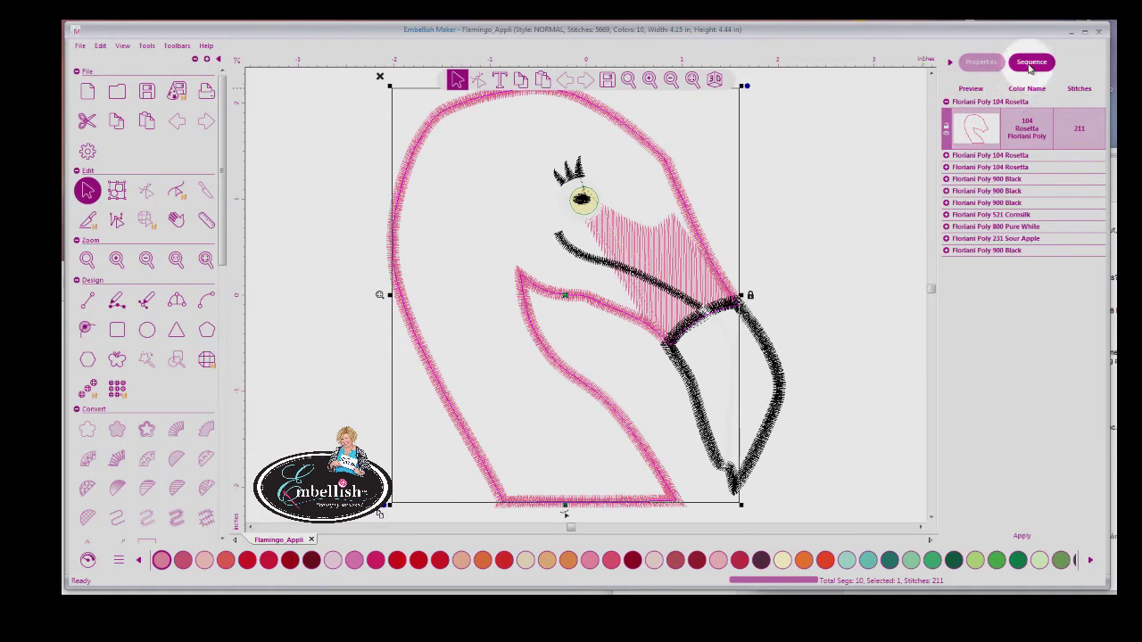
Step: Collapse the first Rosetta block, expand the last 900 Black block and inspect its 152-stitch eyelash piece
left_click(994, 66)
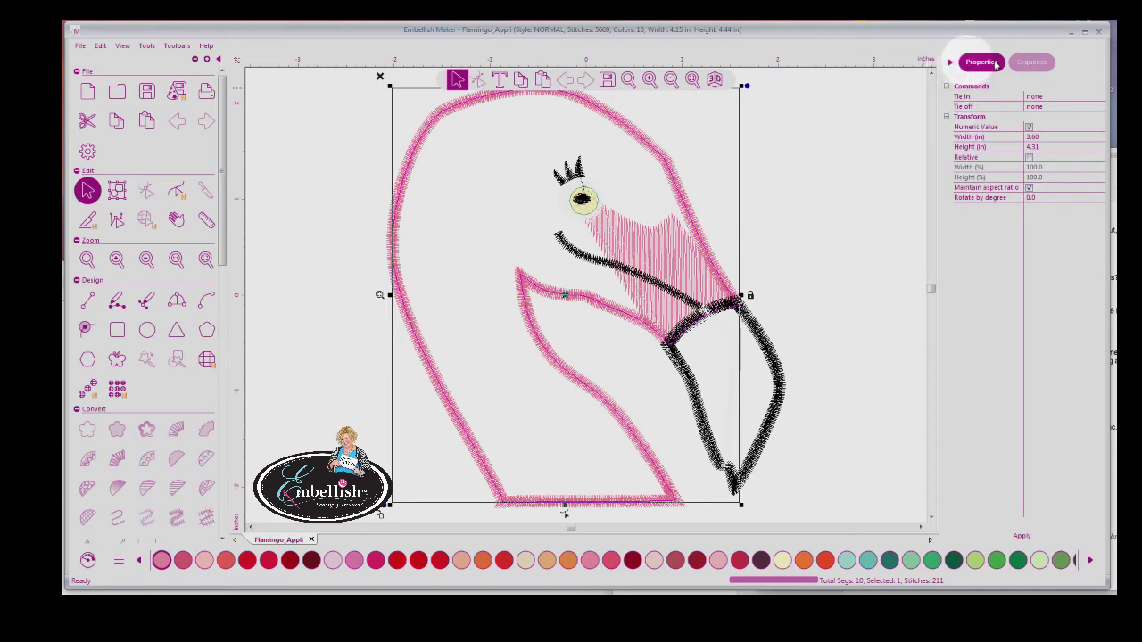
left_click(1027, 62)
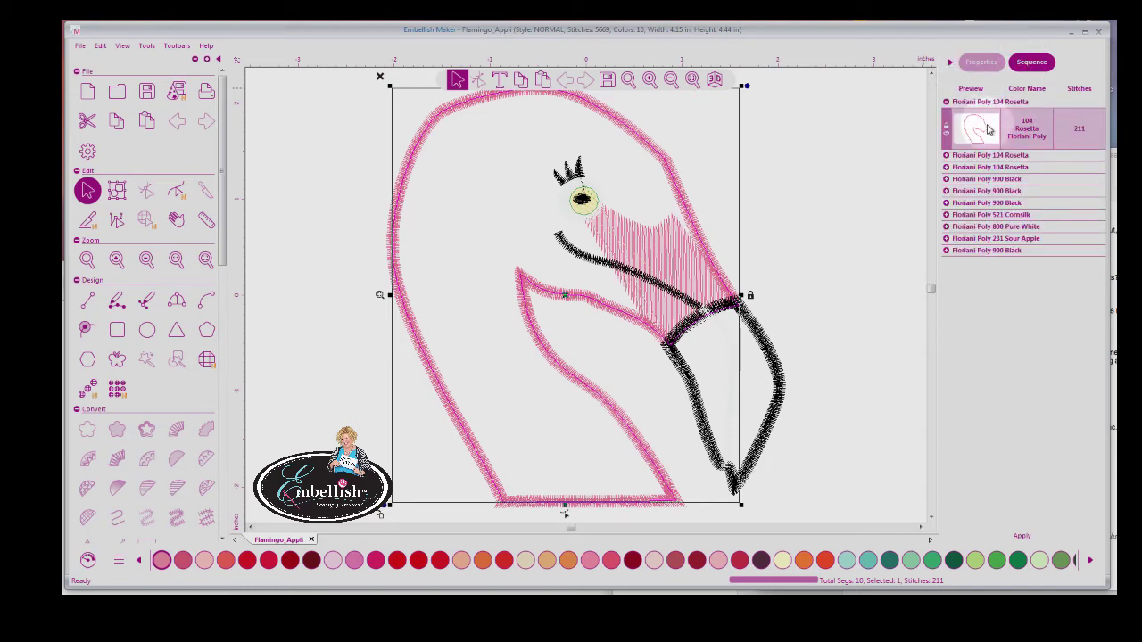
left_click(947, 102)
left_click(946, 209)
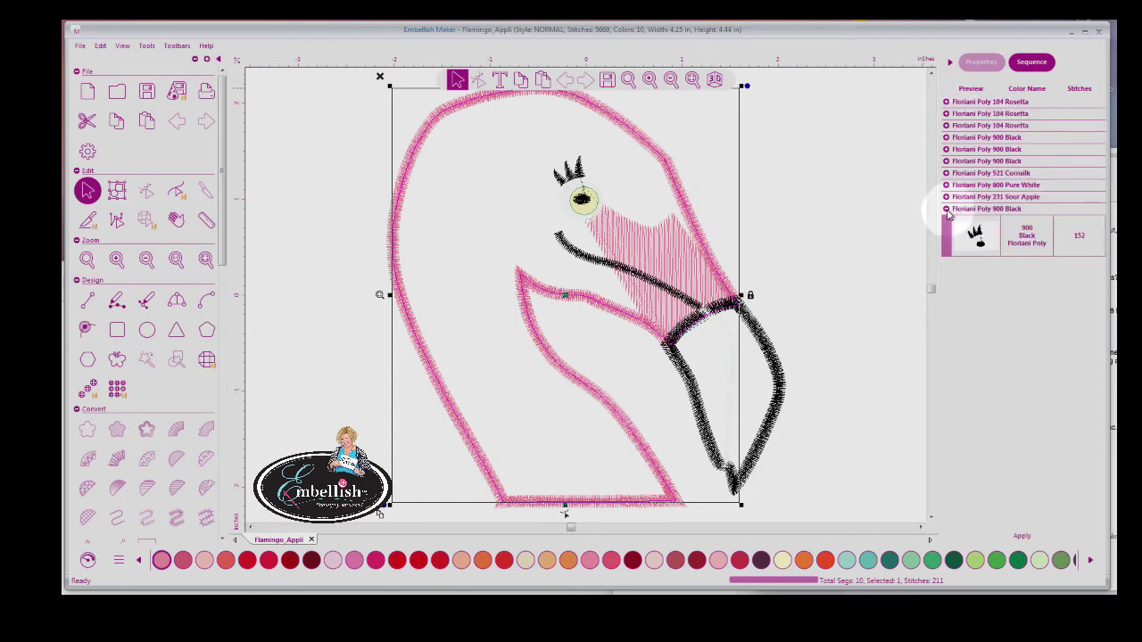
left_click(989, 252)
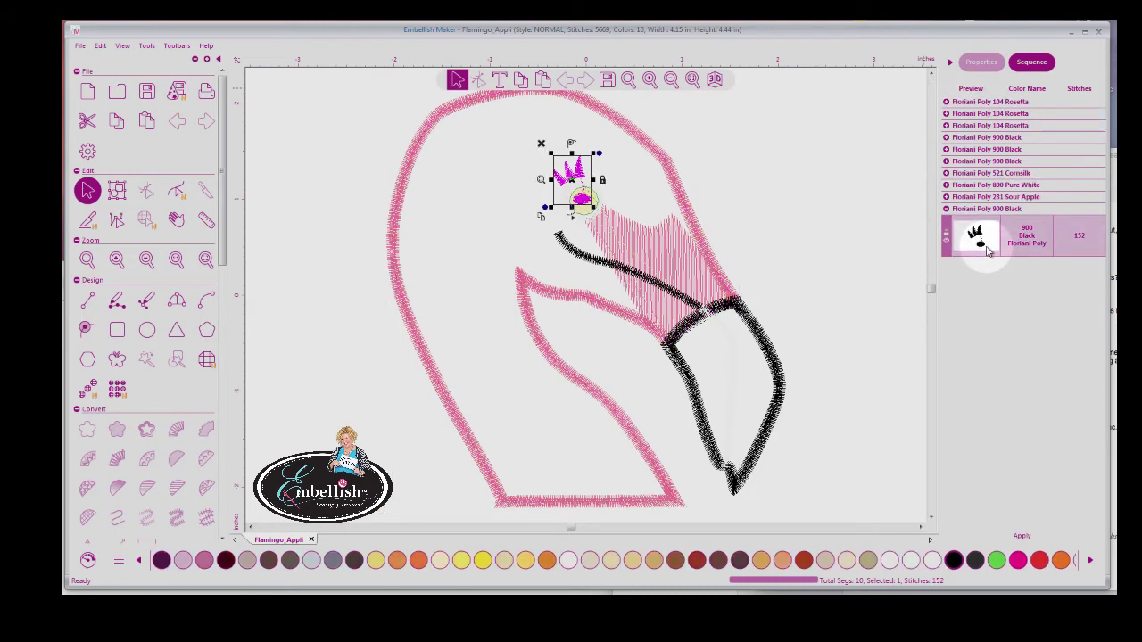
left_click(981, 62)
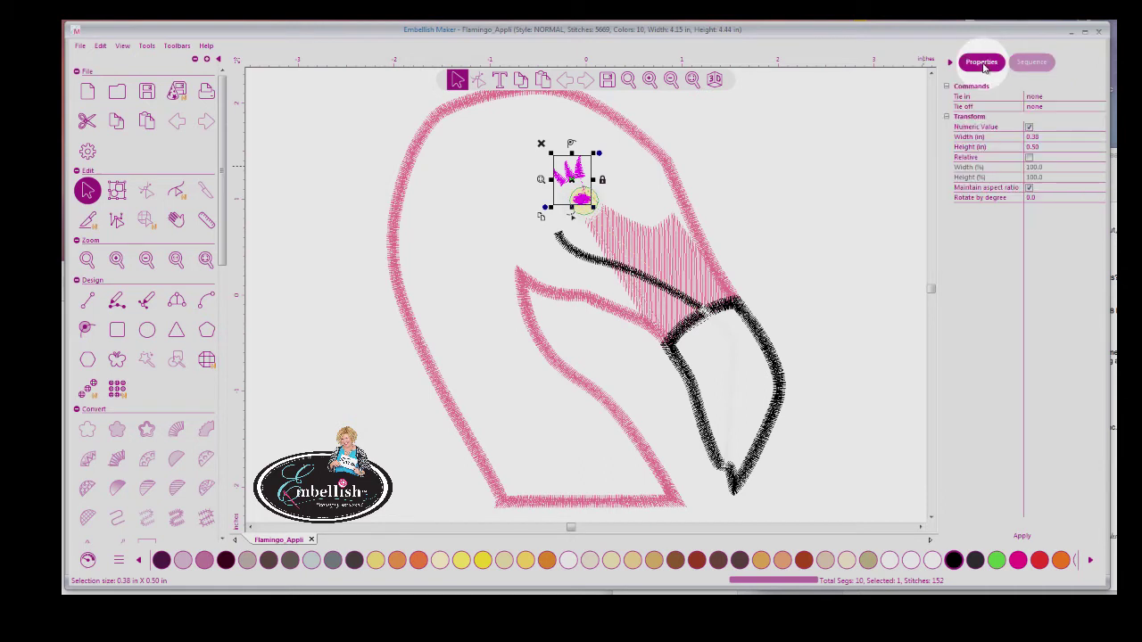
left_click(1030, 62)
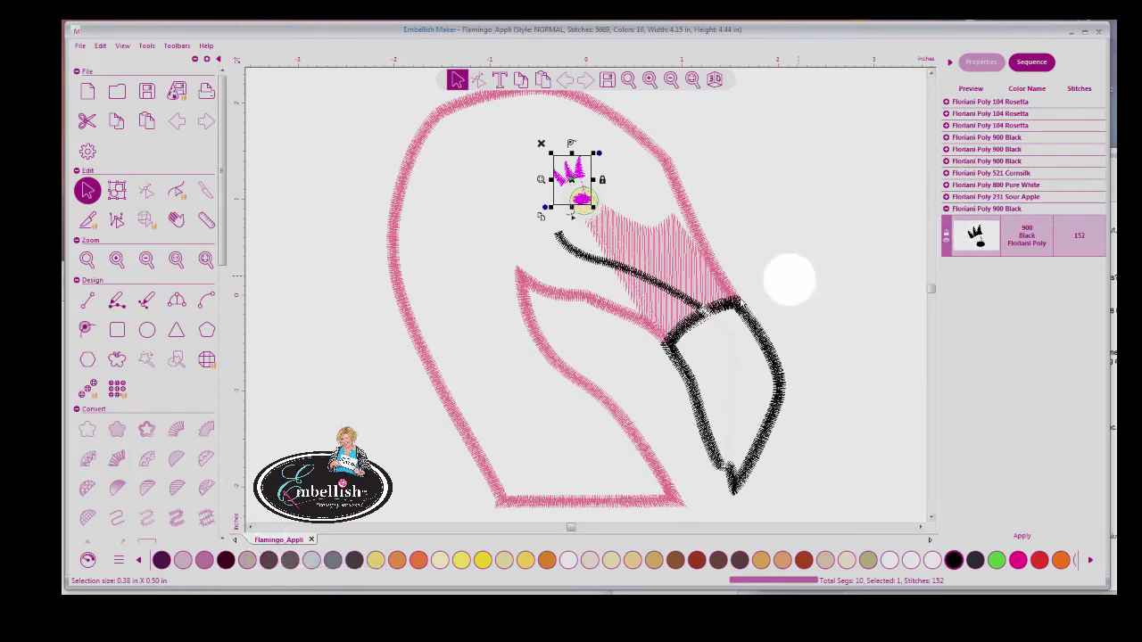
Step: Try Dark Taupe on the eyelash piece, then search the palette for Pink Mist
left_click(269, 560)
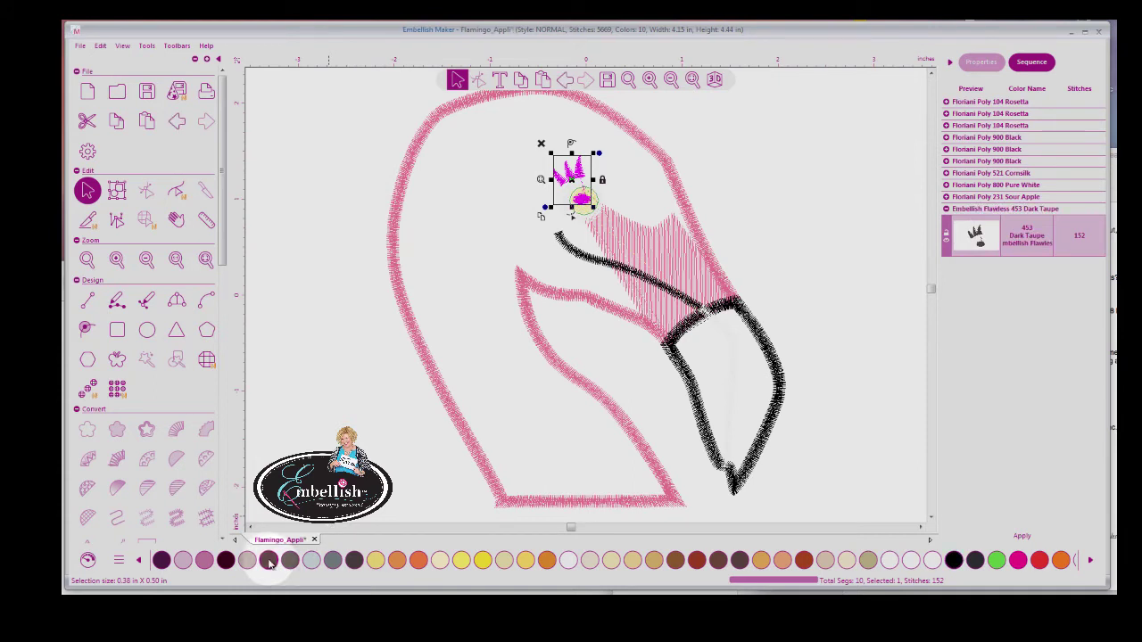
left_click(122, 562)
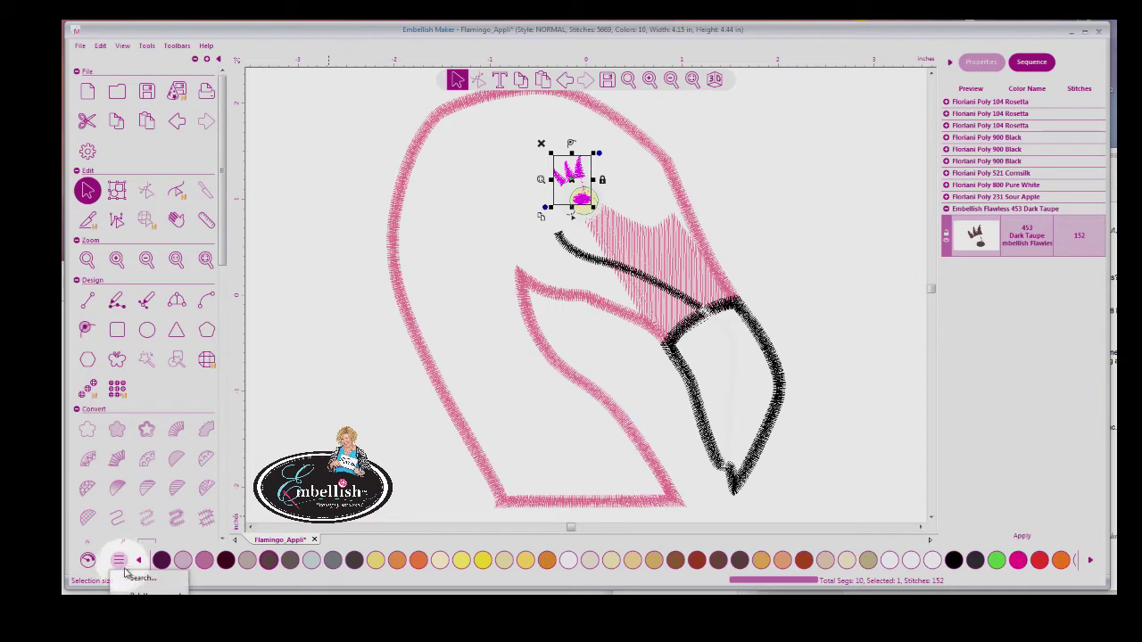
left_click(138, 578)
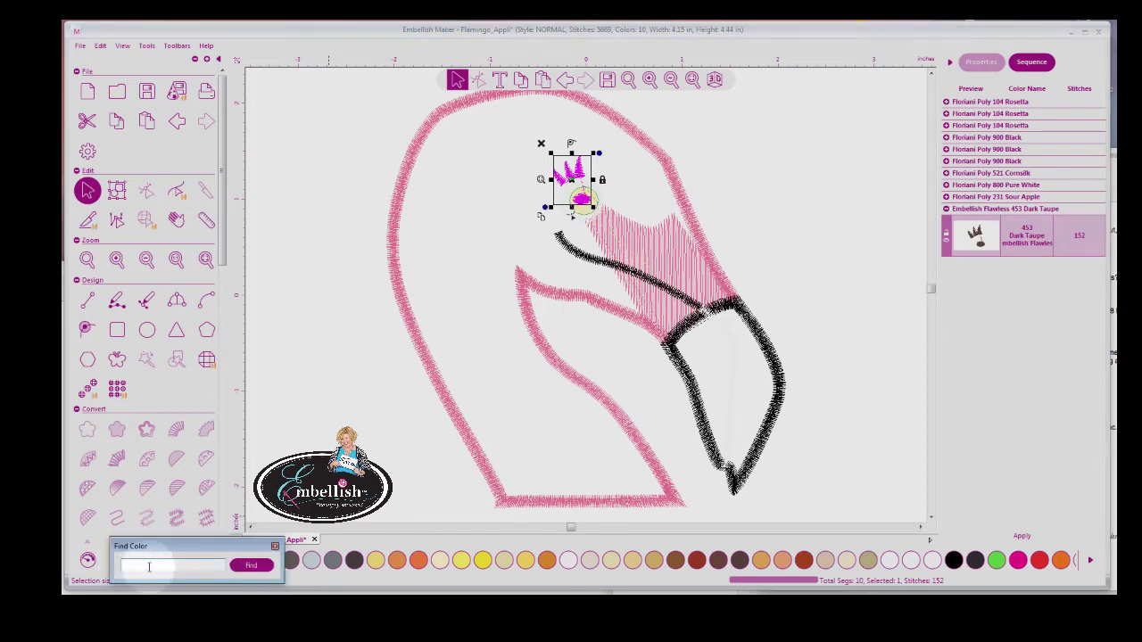
type("pin")
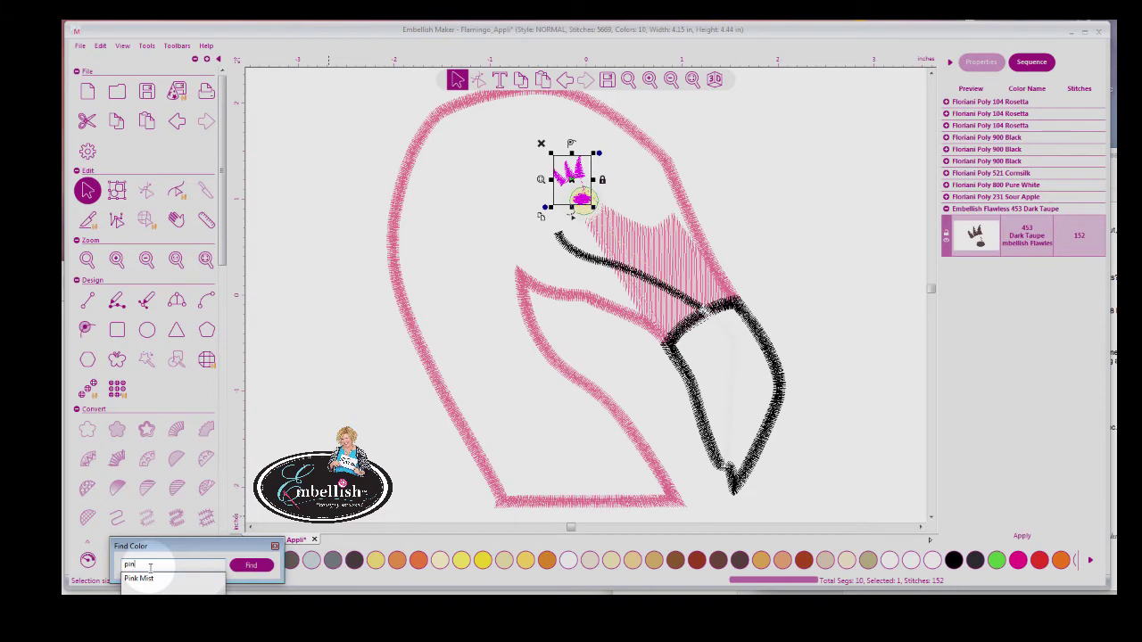
left_click(143, 578)
left_click(251, 566)
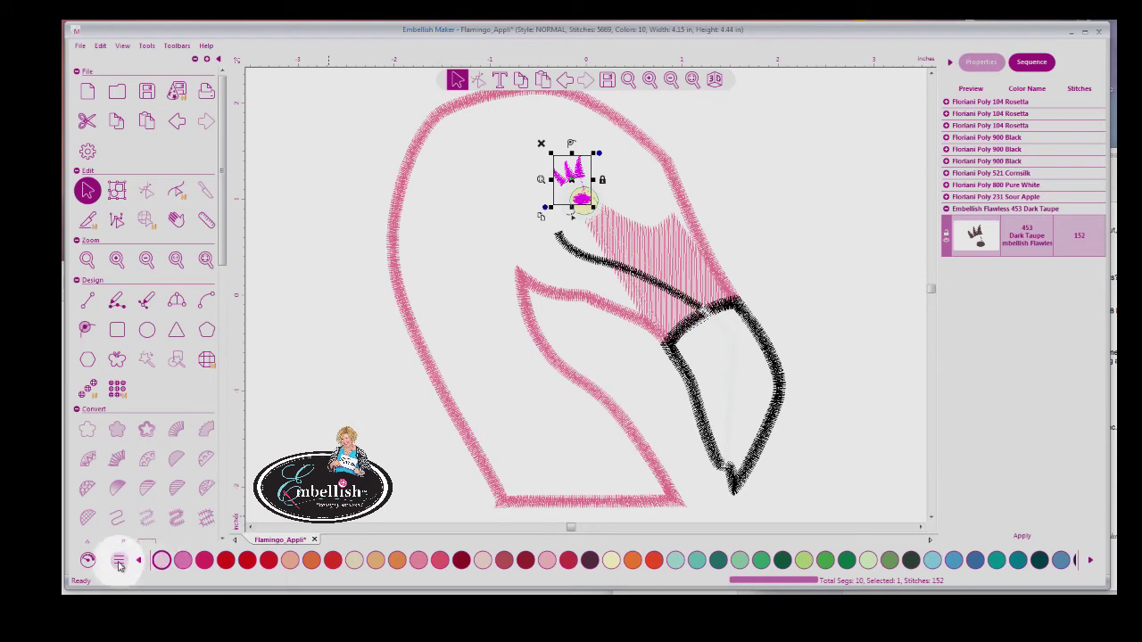
Step: Search the palette for black, try Royal Purple, then apply Embellish Flawless 900 Black
left_click(119, 562)
left_click(135, 578)
type("black")
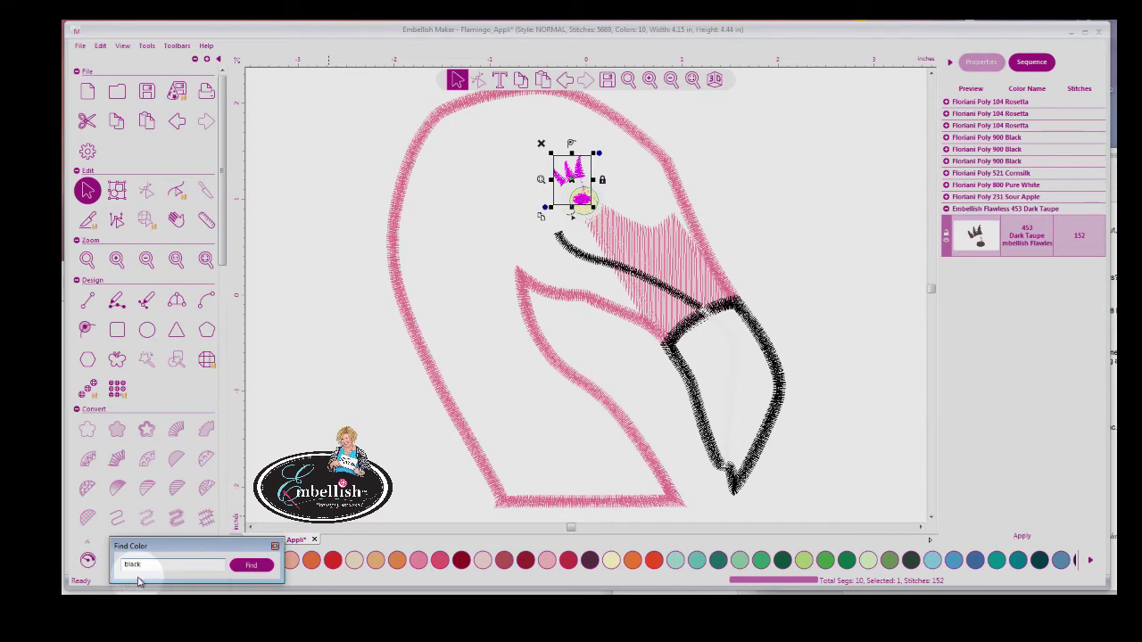
left_click(250, 565)
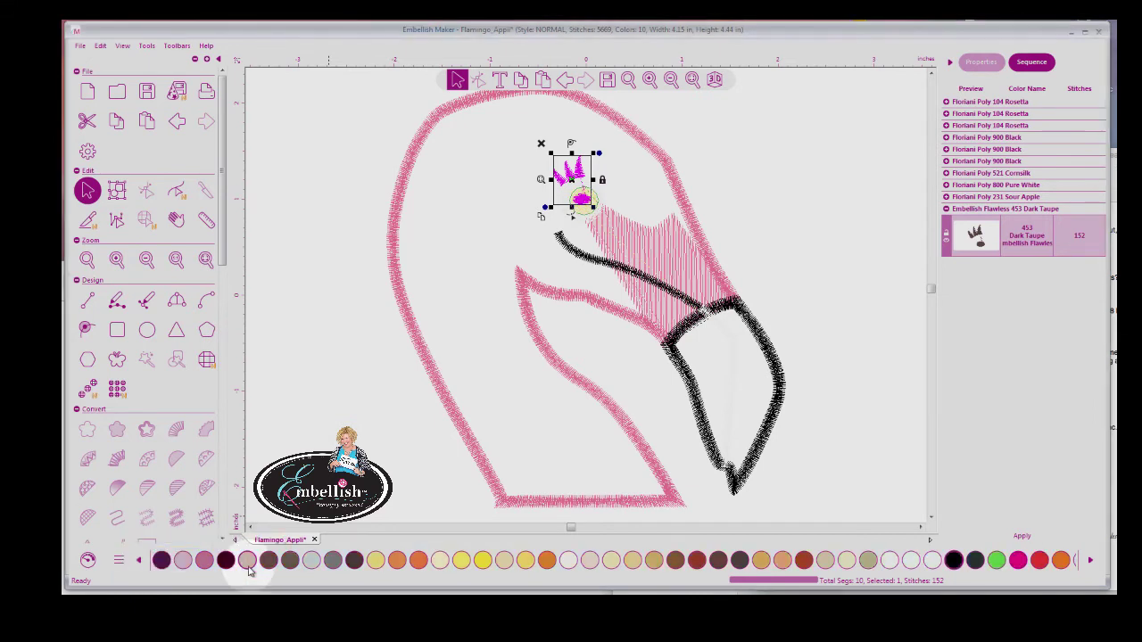
left_click(162, 560)
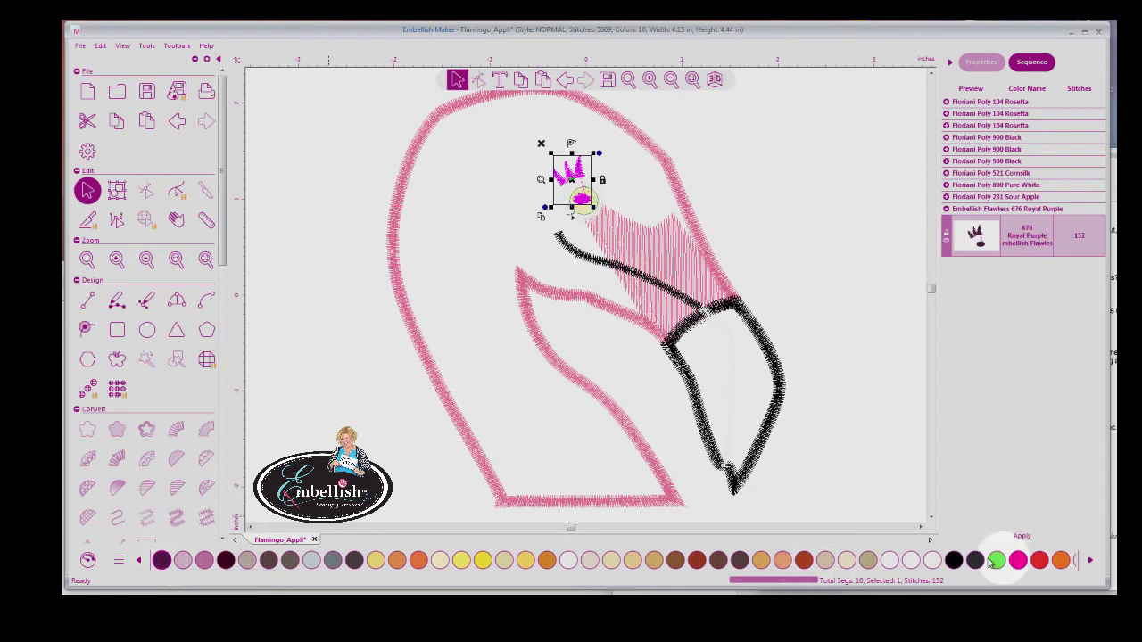
left_click(955, 562)
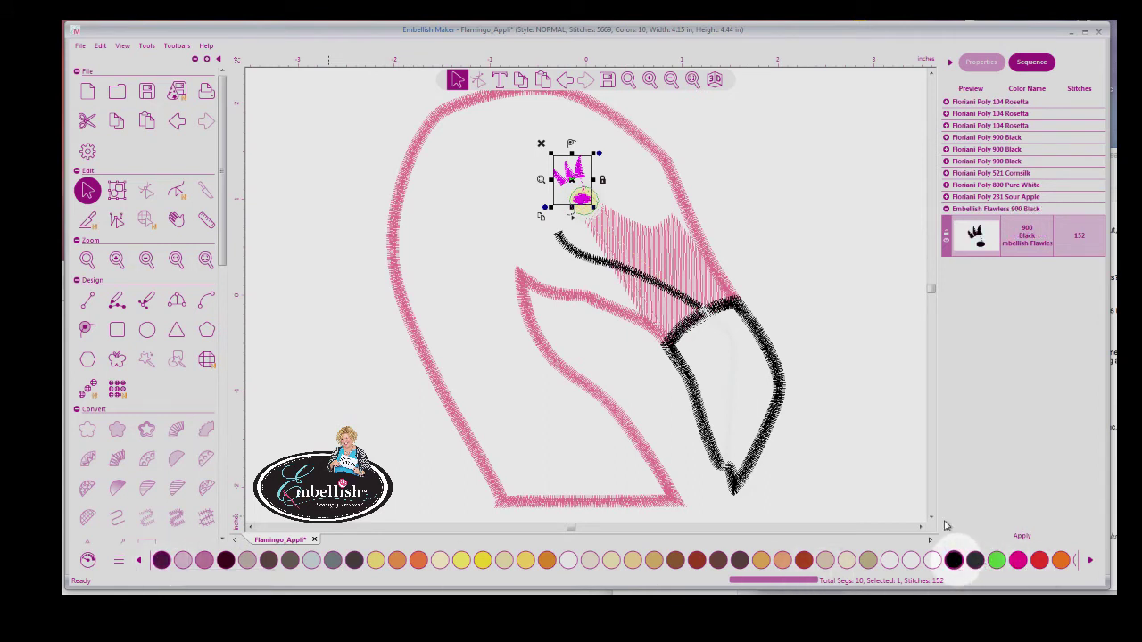
Step: Collapse the 900 Black colour entry and clear the flamingo piece selections
left_click(947, 210)
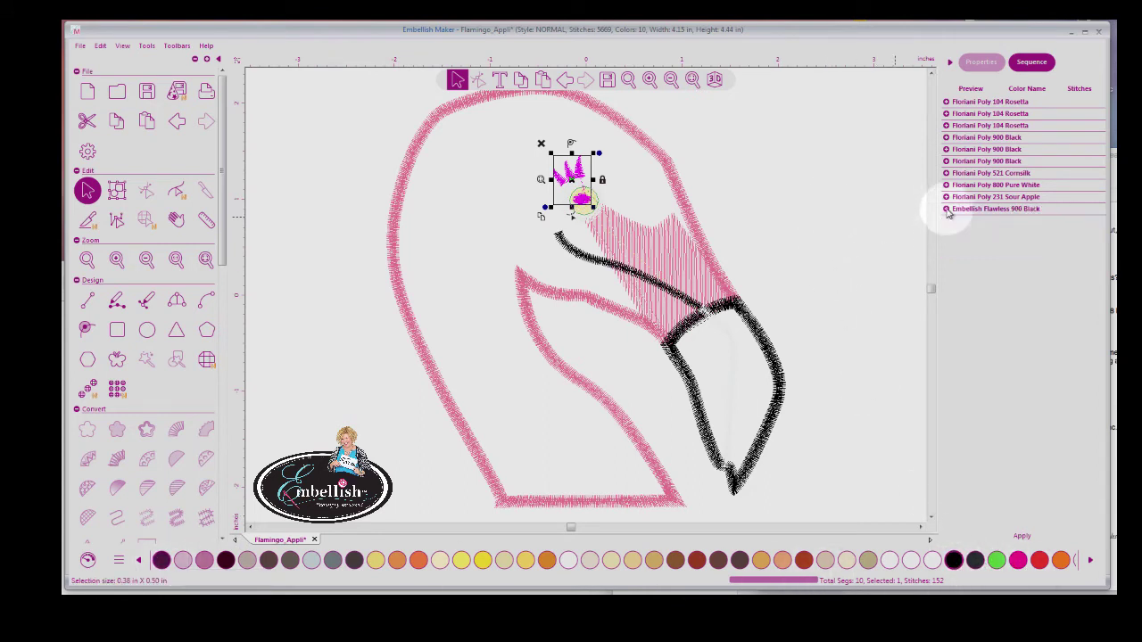
left_click(837, 216)
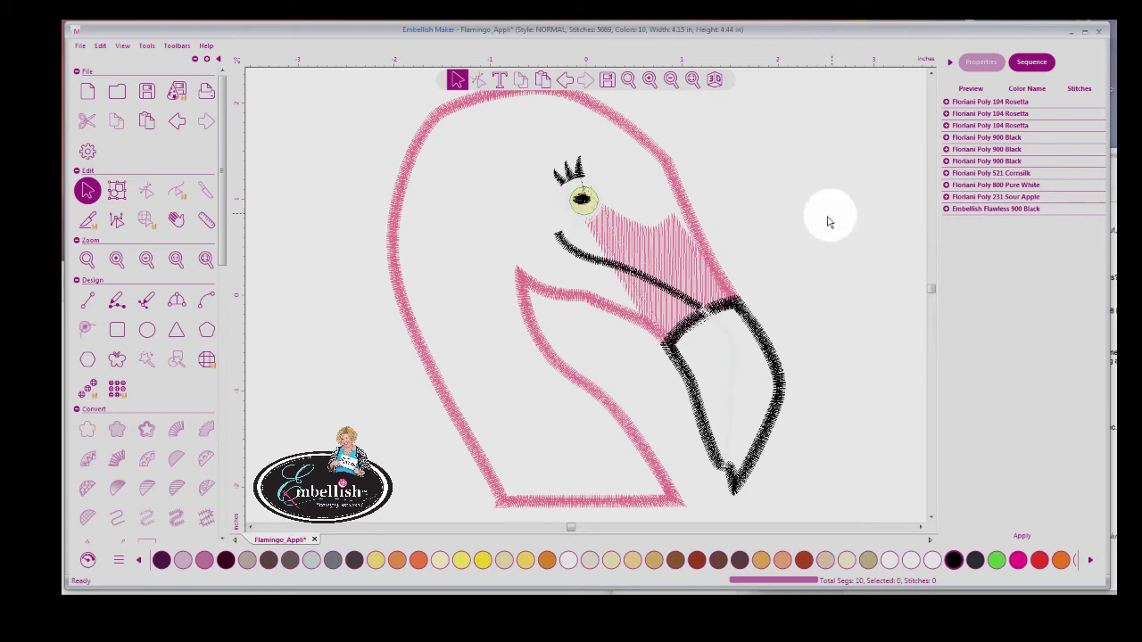
left_click(695, 222)
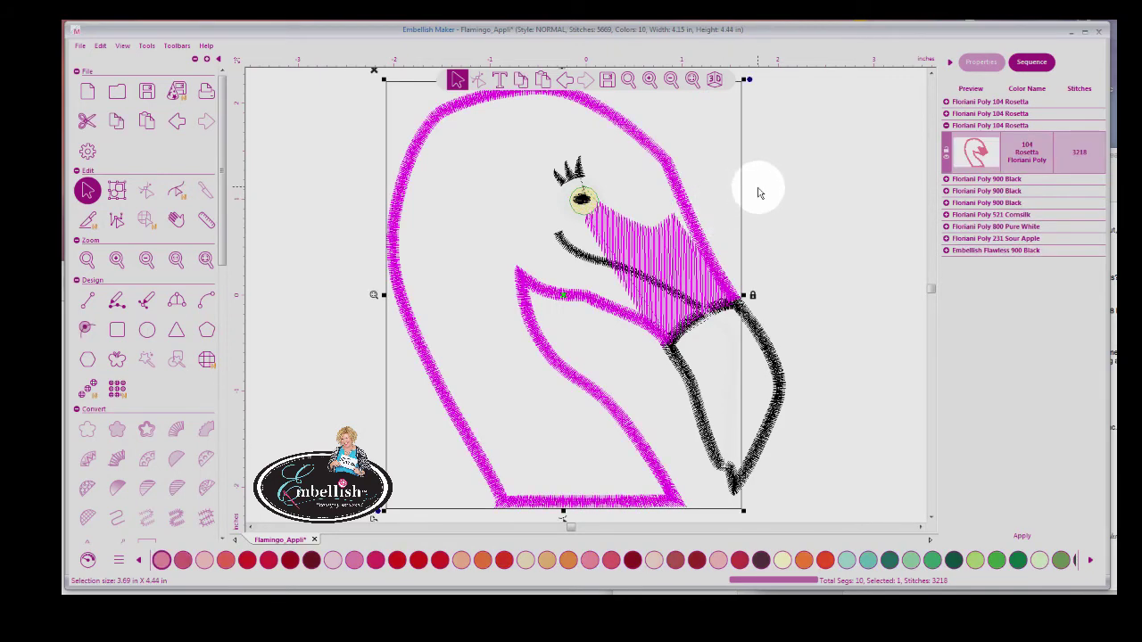
left_click(775, 165)
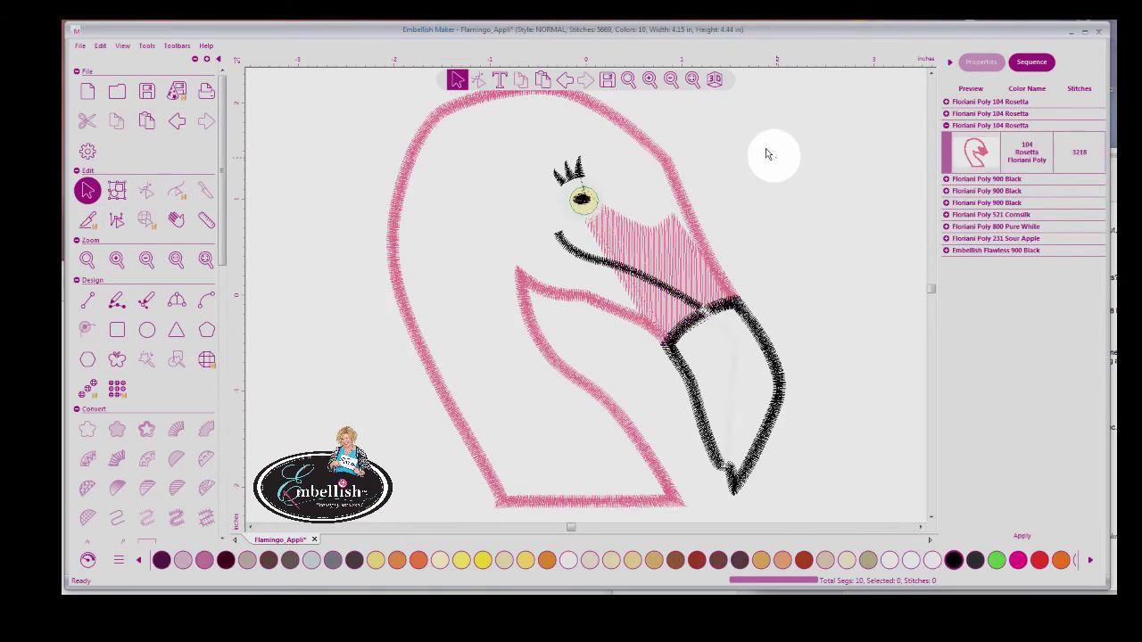
Step: Show realistic 3D stitches, zoom into a pink stitch line, then fit the flamingo head
left_click(715, 79)
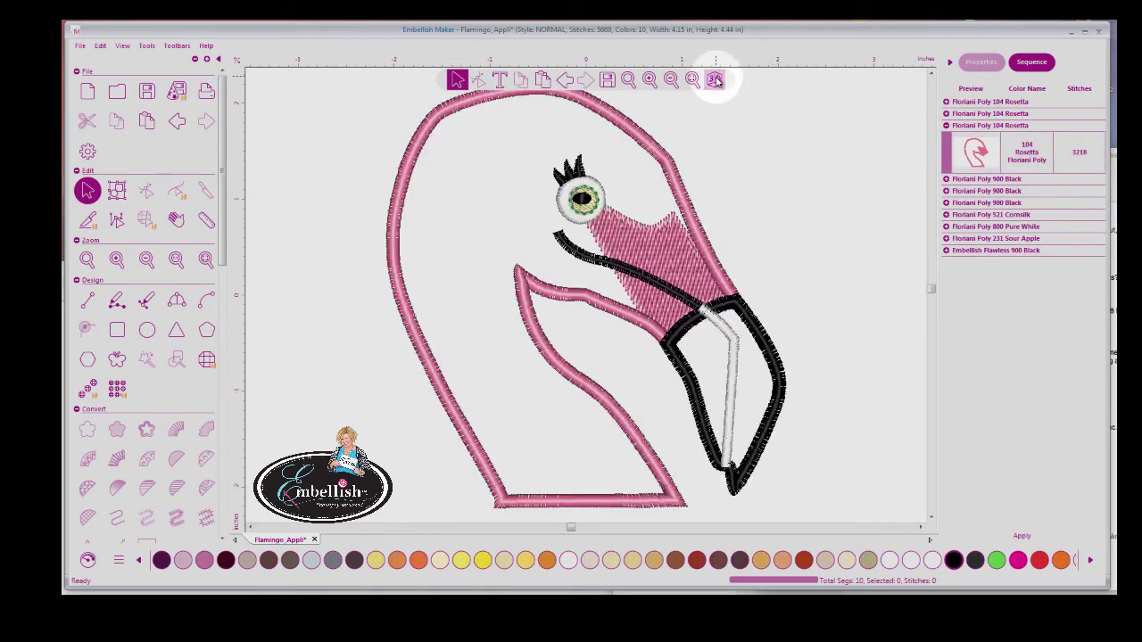
left_click(671, 81)
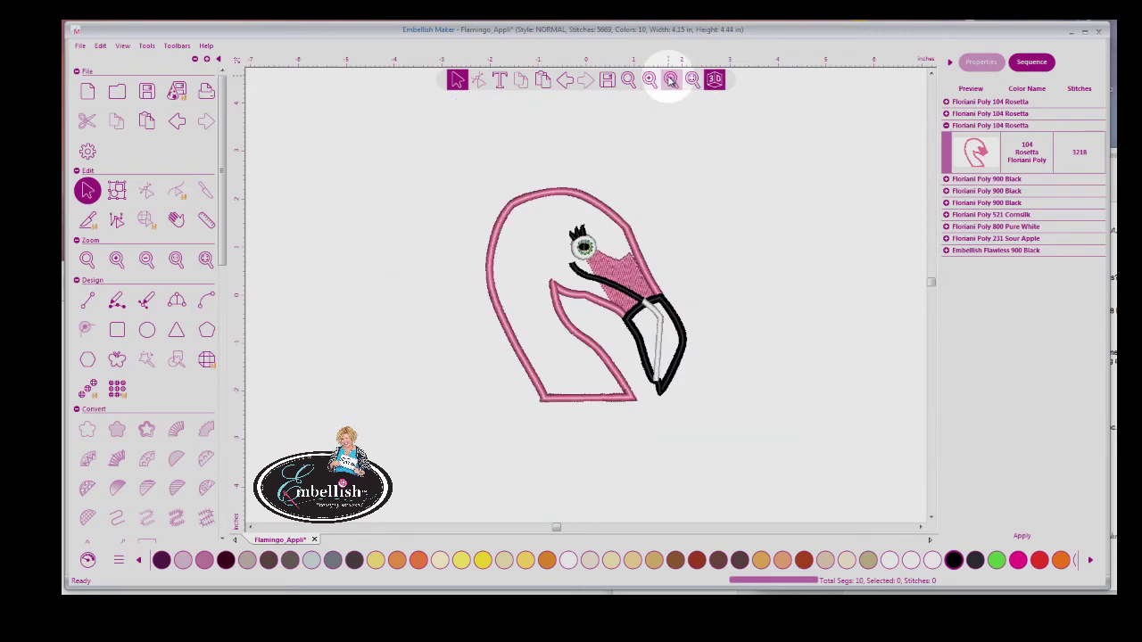
left_click(670, 80)
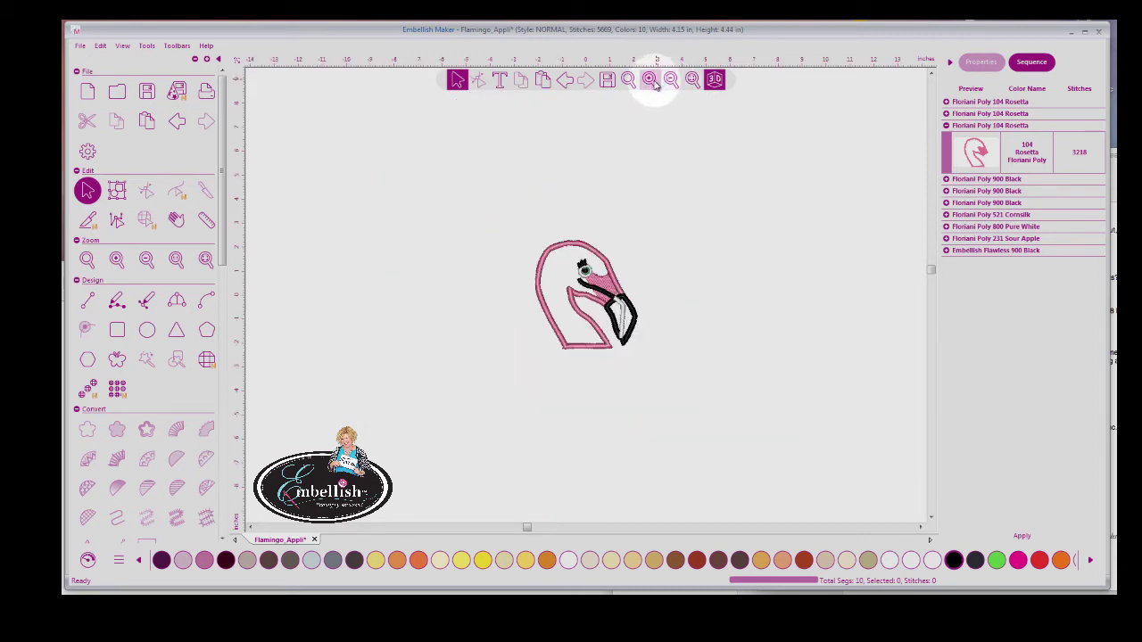
left_click(652, 81)
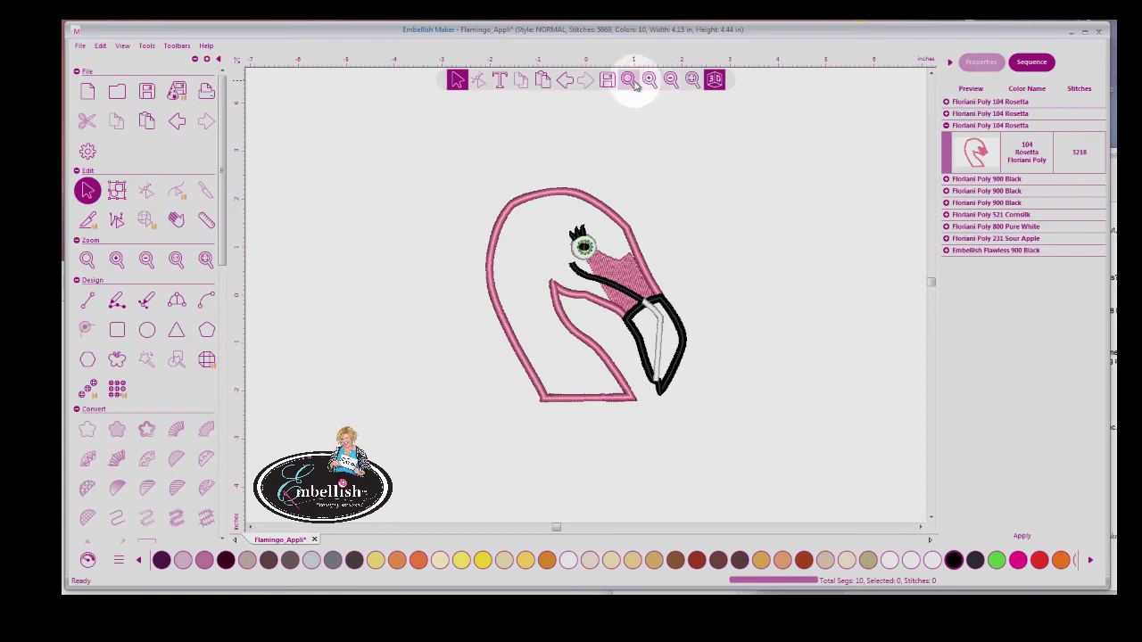
left_click(629, 81)
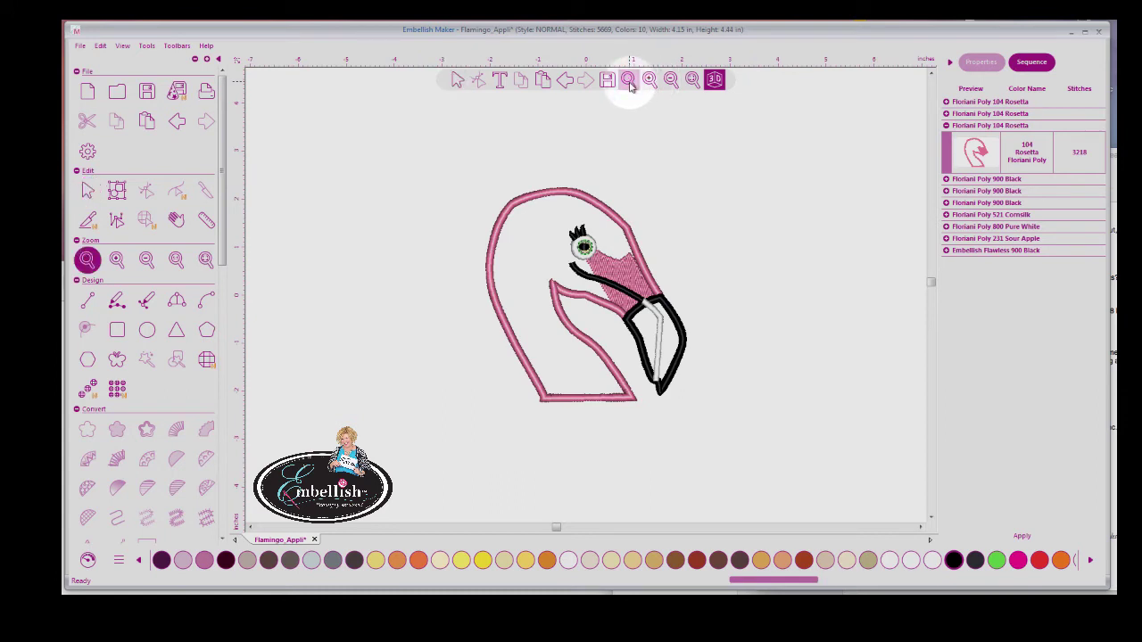
left_click_drag(426, 183, 535, 246)
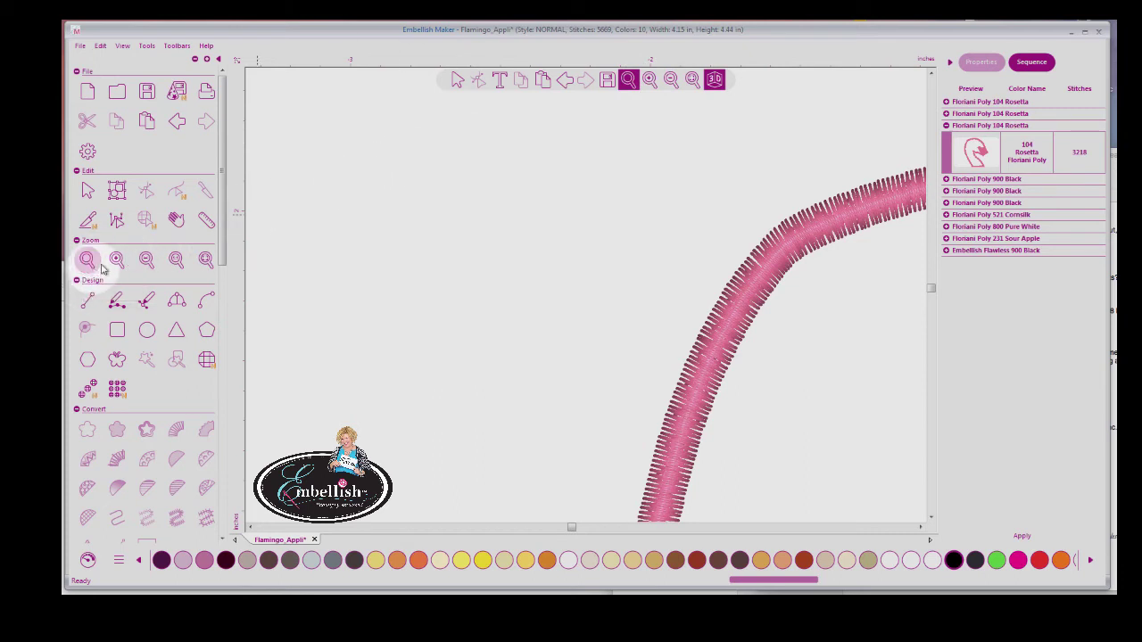
left_click(693, 80)
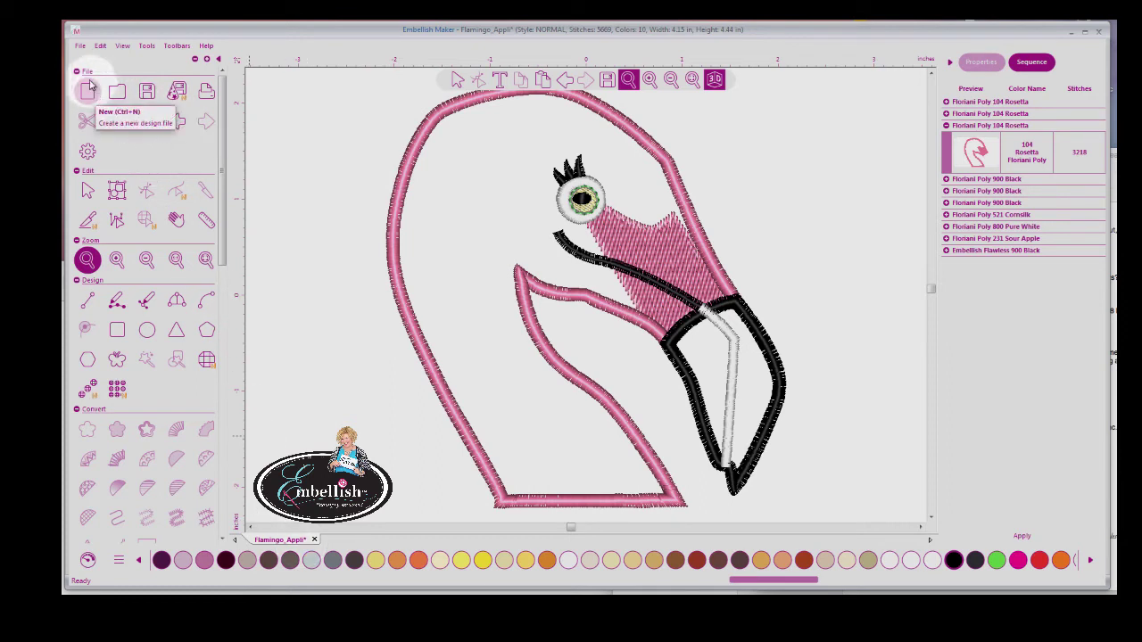
Step: Create a blank Design9 beside Flamingo_Appli, checking the flamingo tab before returning to Design9
left_click(82, 47)
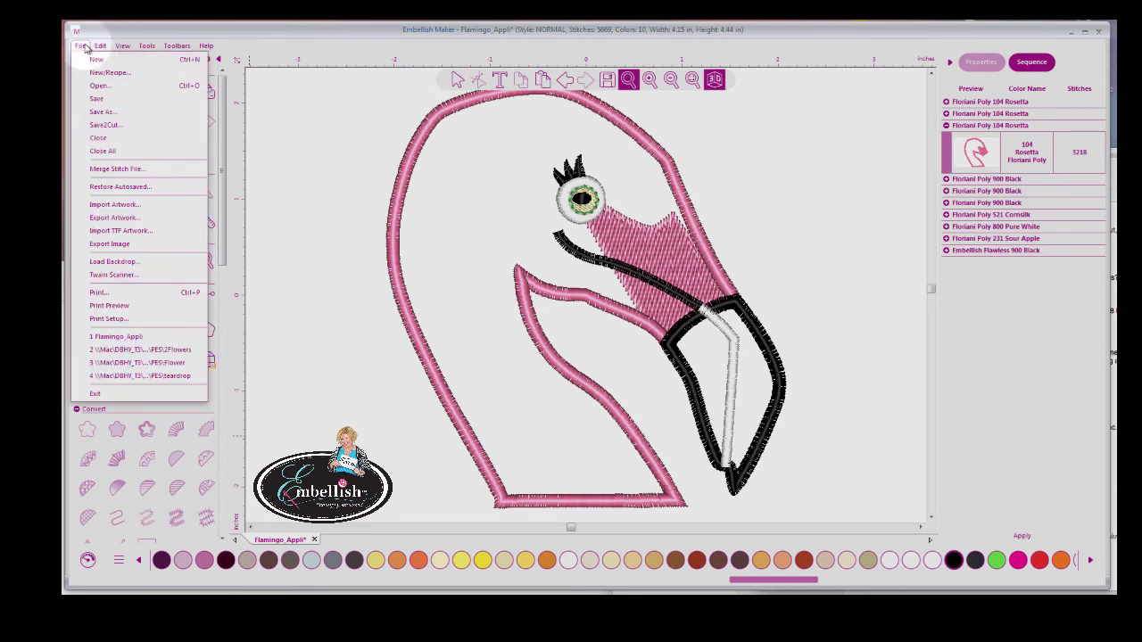
left_click(331, 199)
left_click(339, 199)
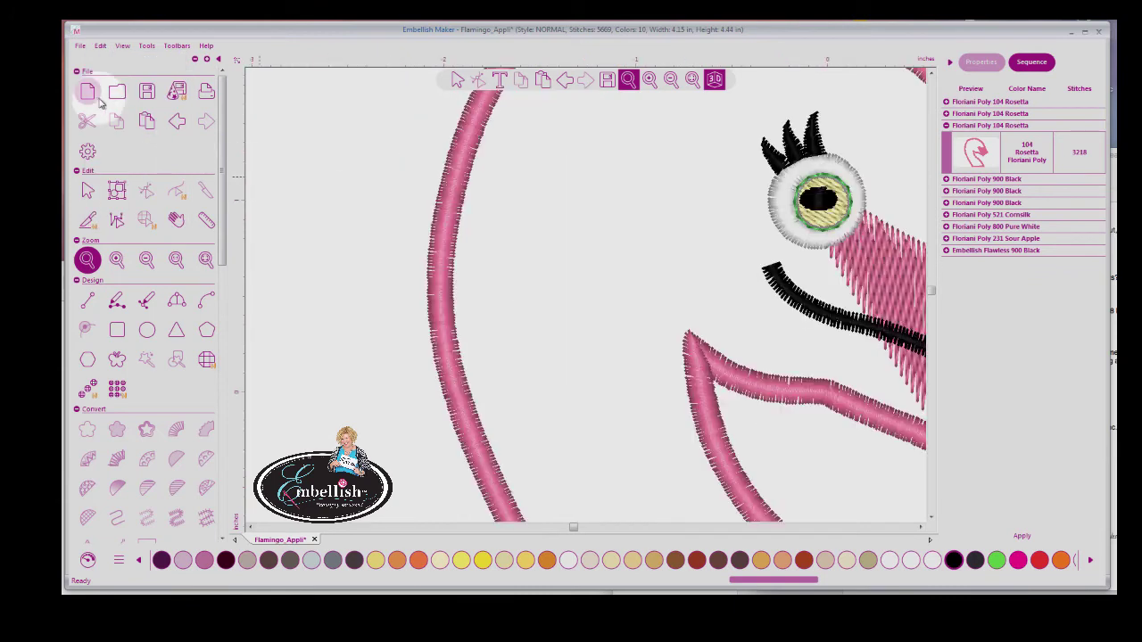
left_click(692, 79)
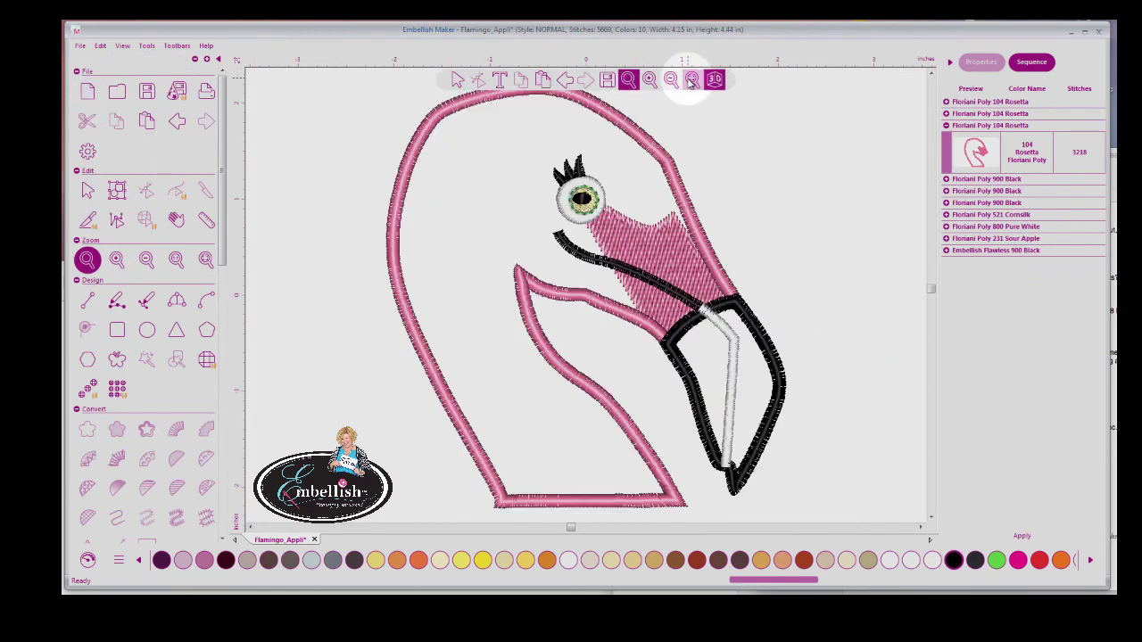
left_click(87, 93)
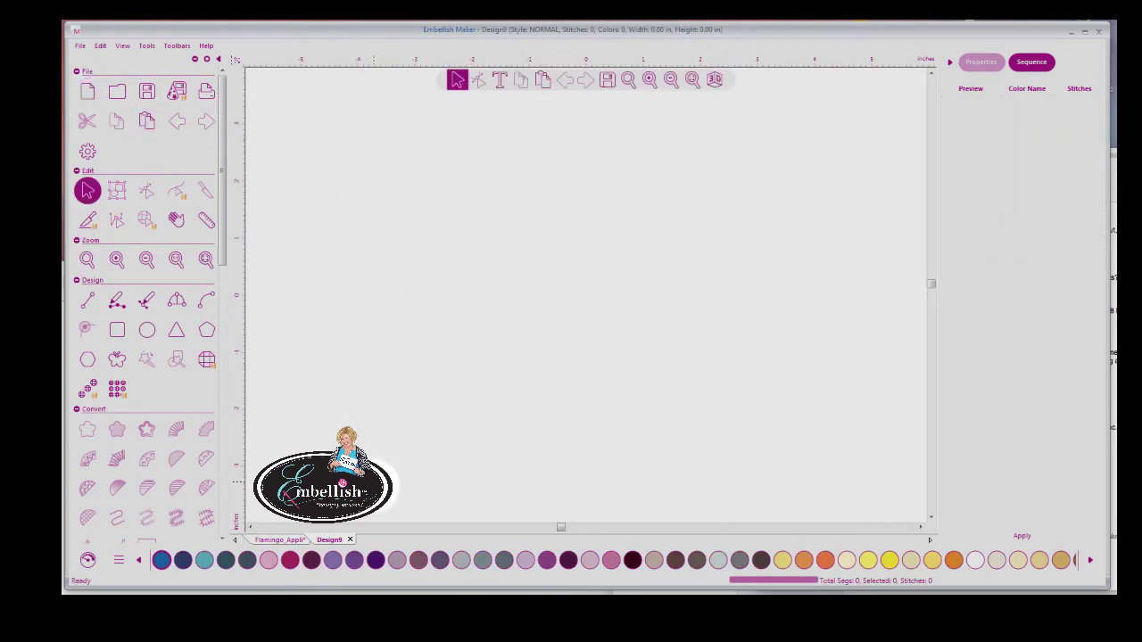
left_click(281, 539)
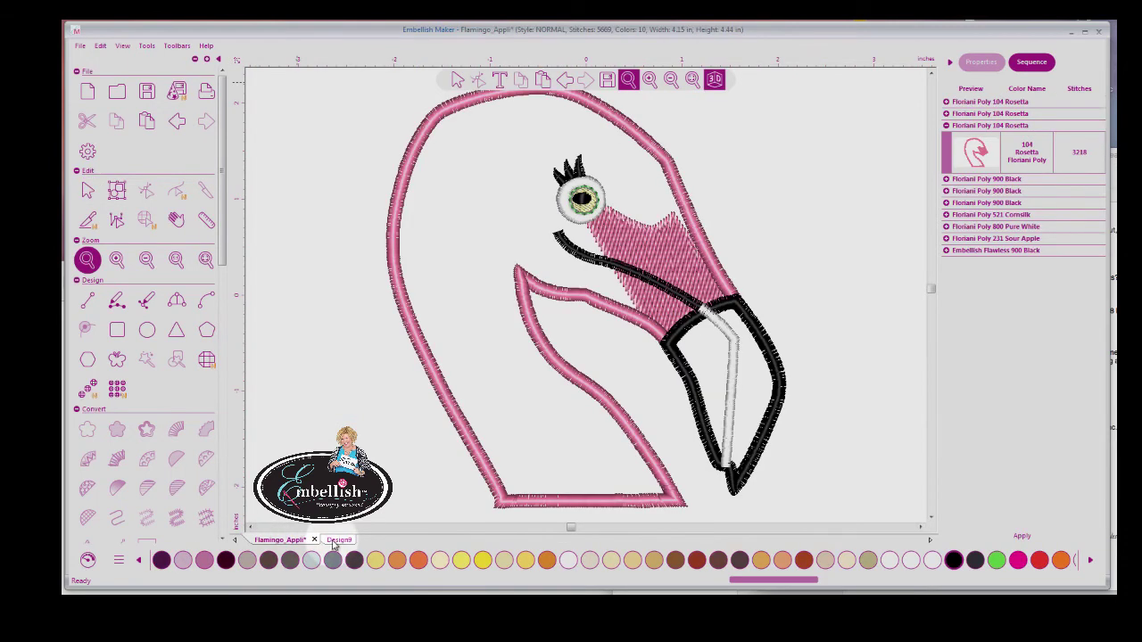
left_click(334, 541)
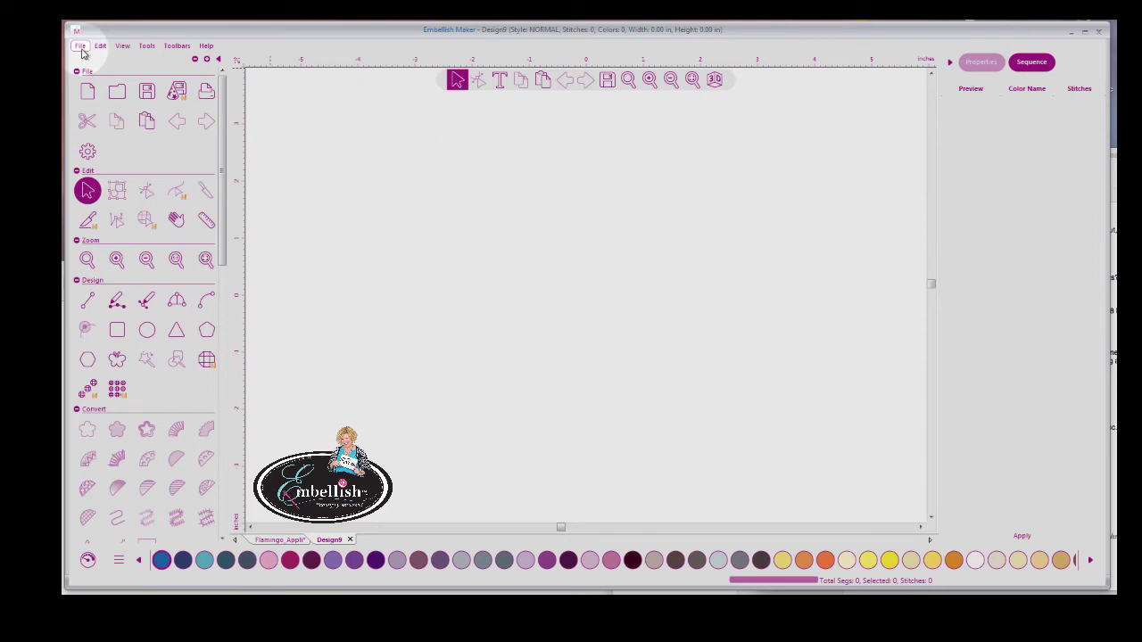
left_click(80, 47)
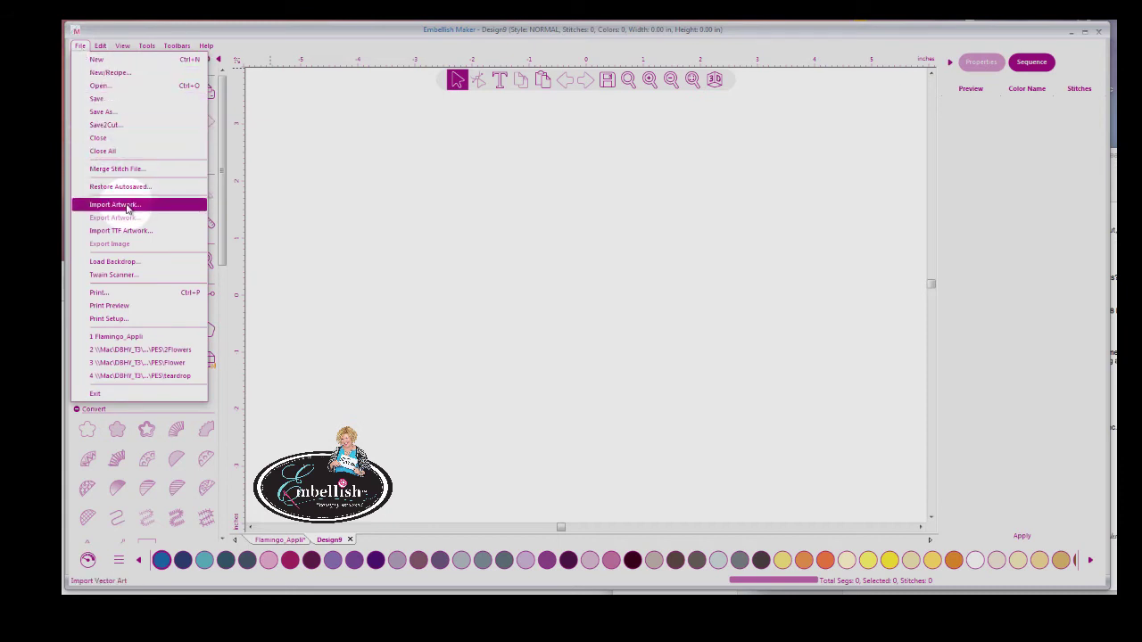
left_click(314, 157)
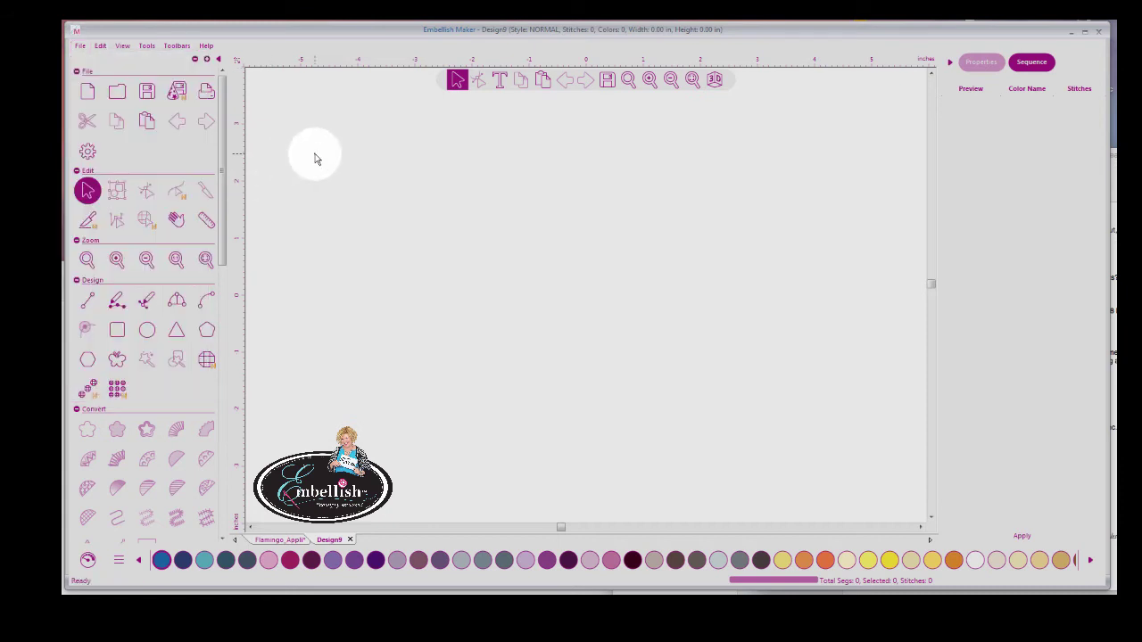
Step: Place a default 4.00-inch 'MY TEXT' lettering object near the top of Design9
left_click(499, 80)
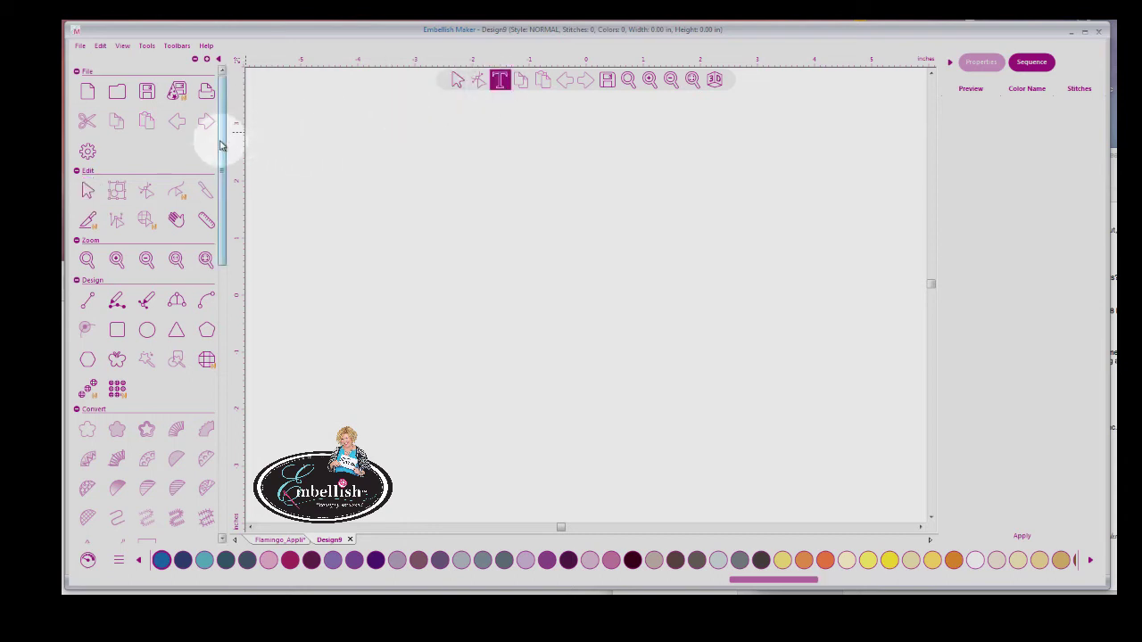
left_click_drag(222, 142, 200, 311)
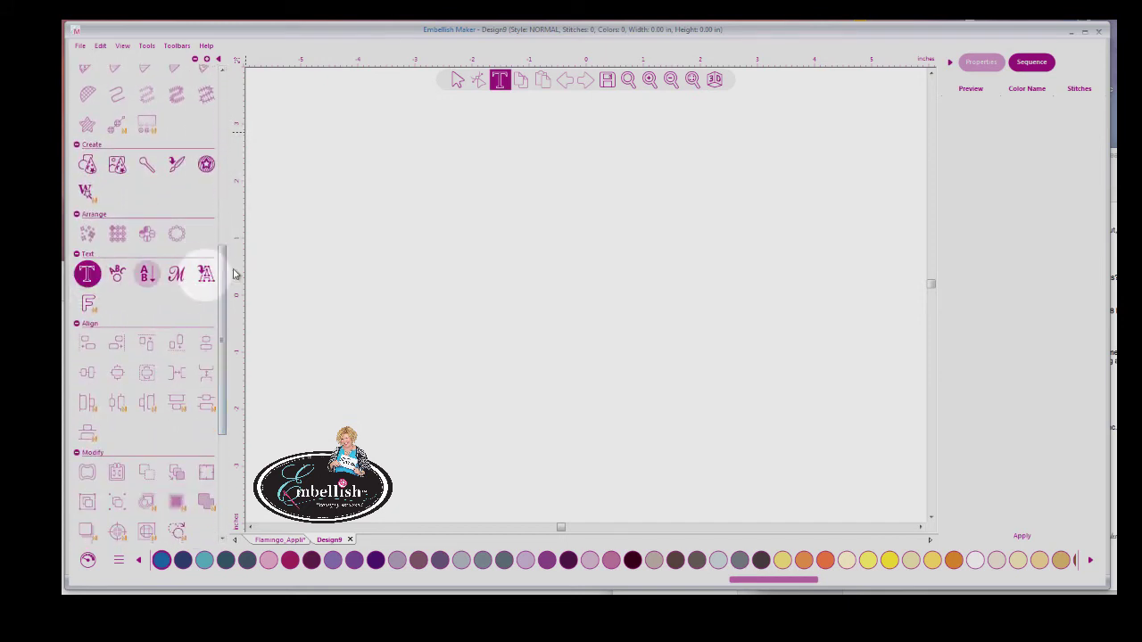
left_click(95, 280)
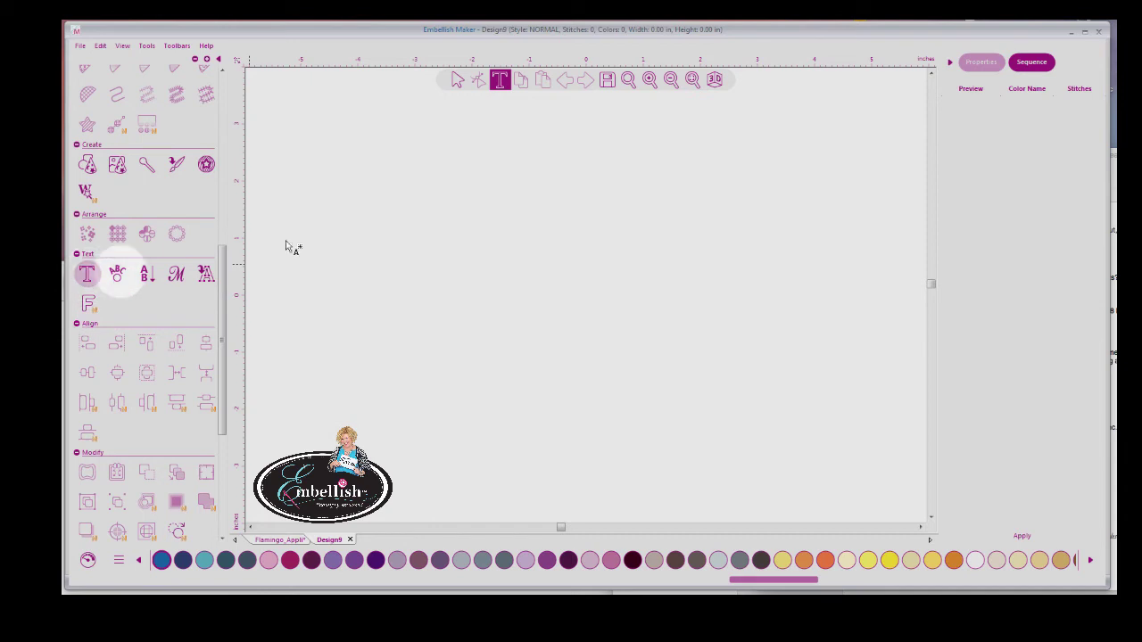
left_click(431, 201)
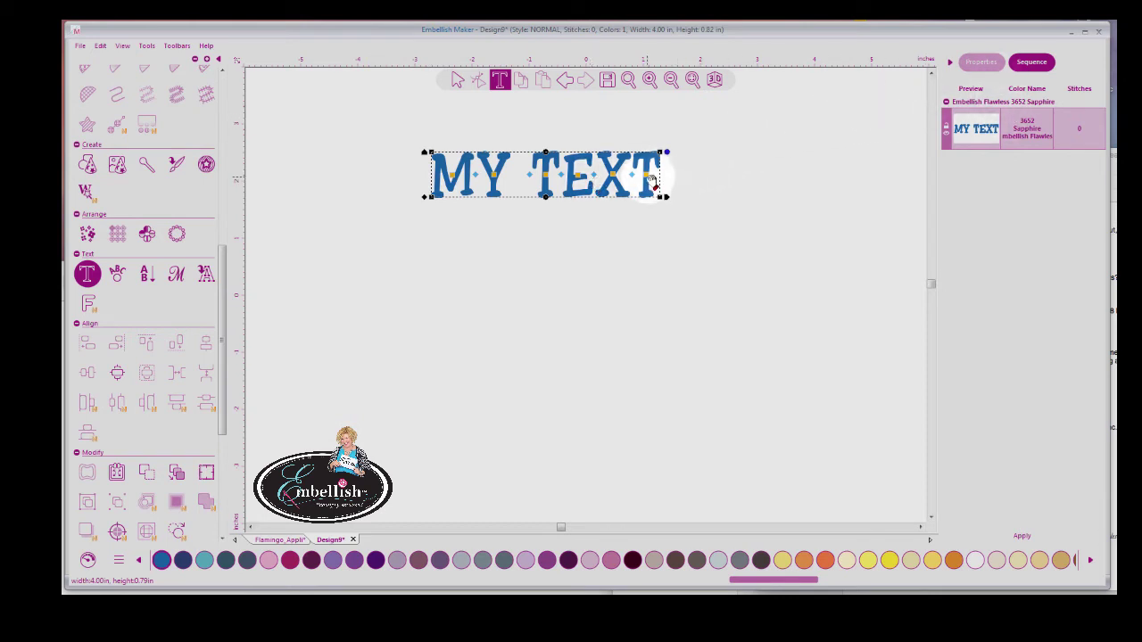
Step: Set the MY TEXT font to Apprentice in Properties and review its satin fill and underlay
left_click(979, 64)
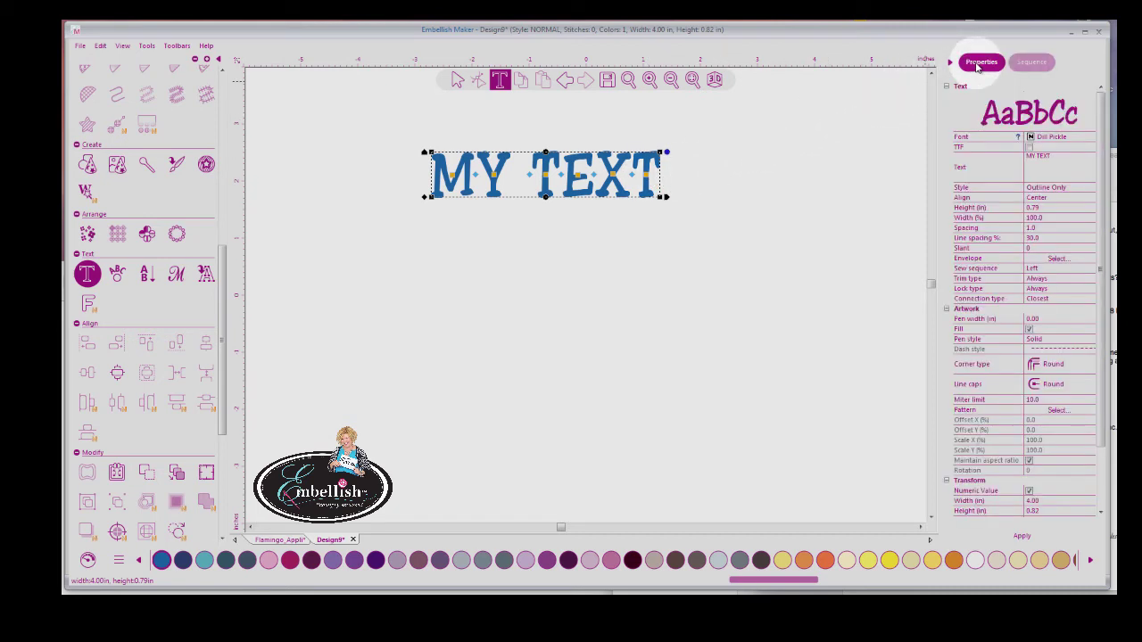
left_click(1040, 140)
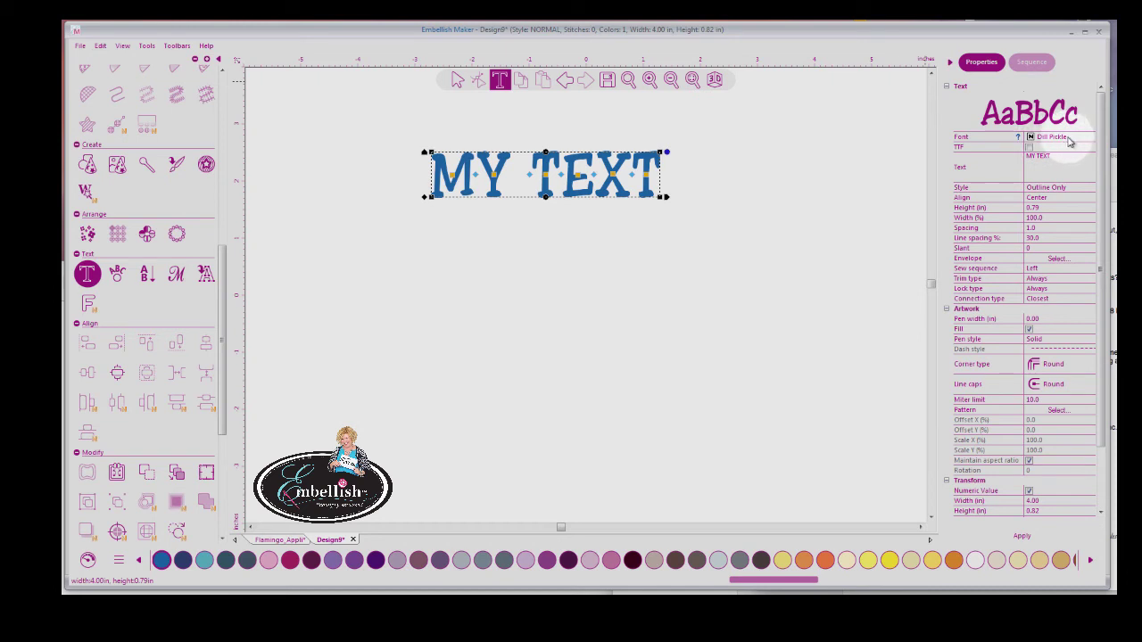
left_click(1061, 138)
left_click(1090, 136)
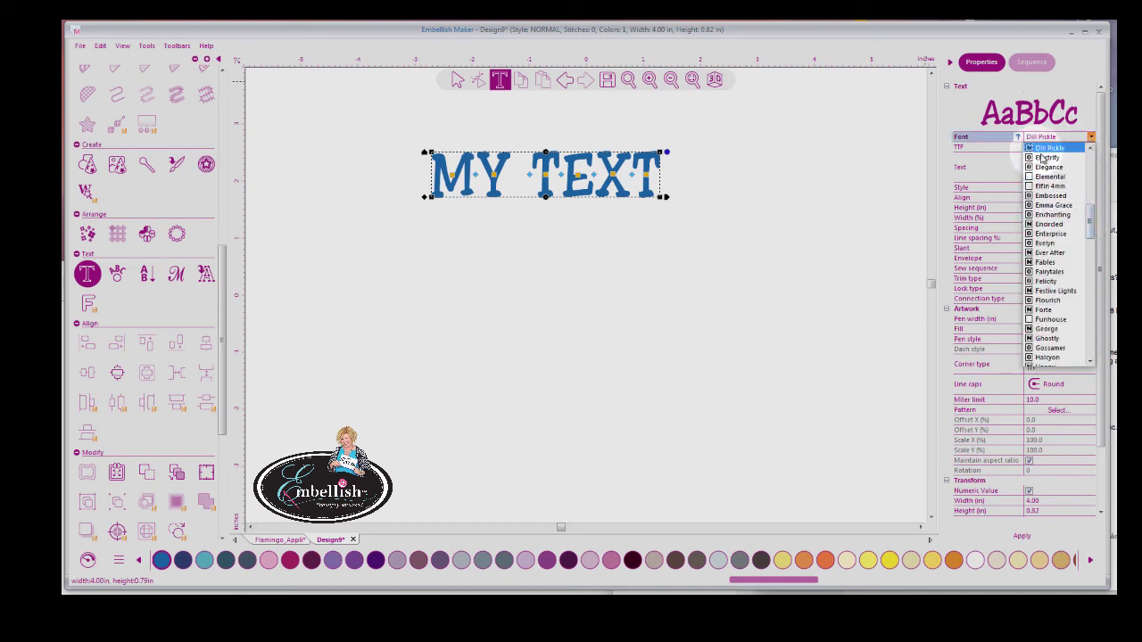
left_click_drag(1090, 223, 1089, 159)
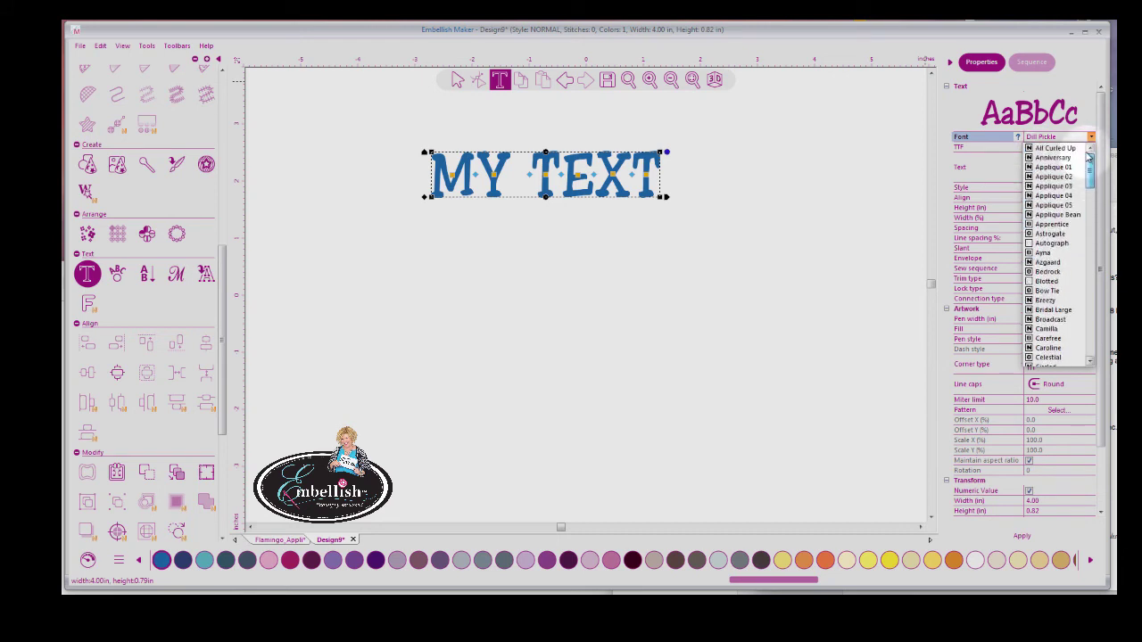
left_click(1032, 154)
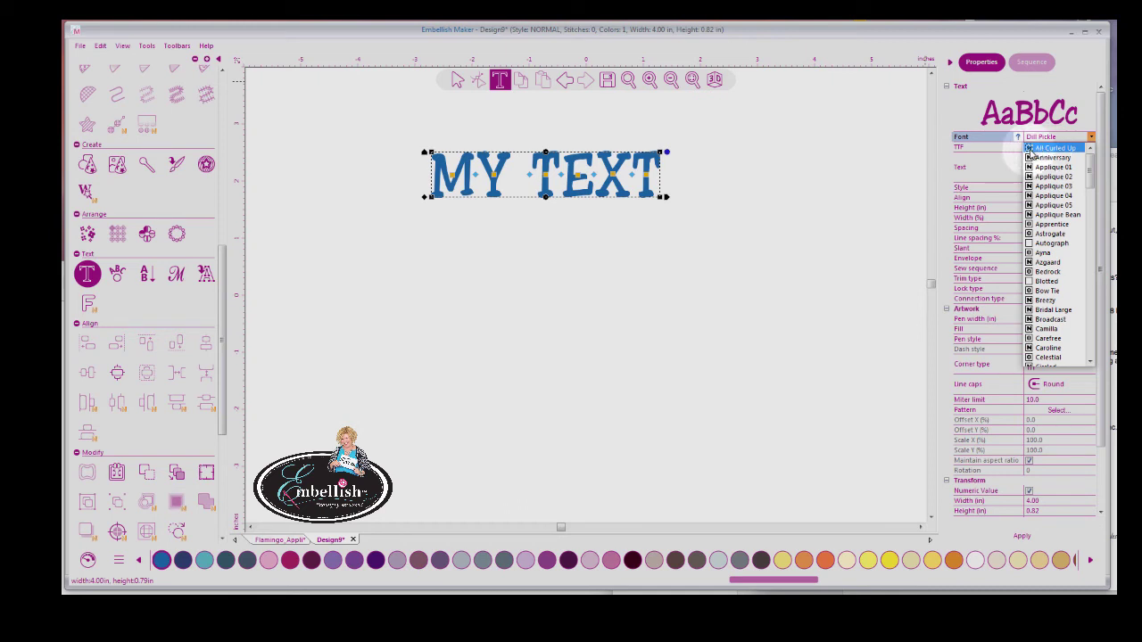
left_click(1047, 228)
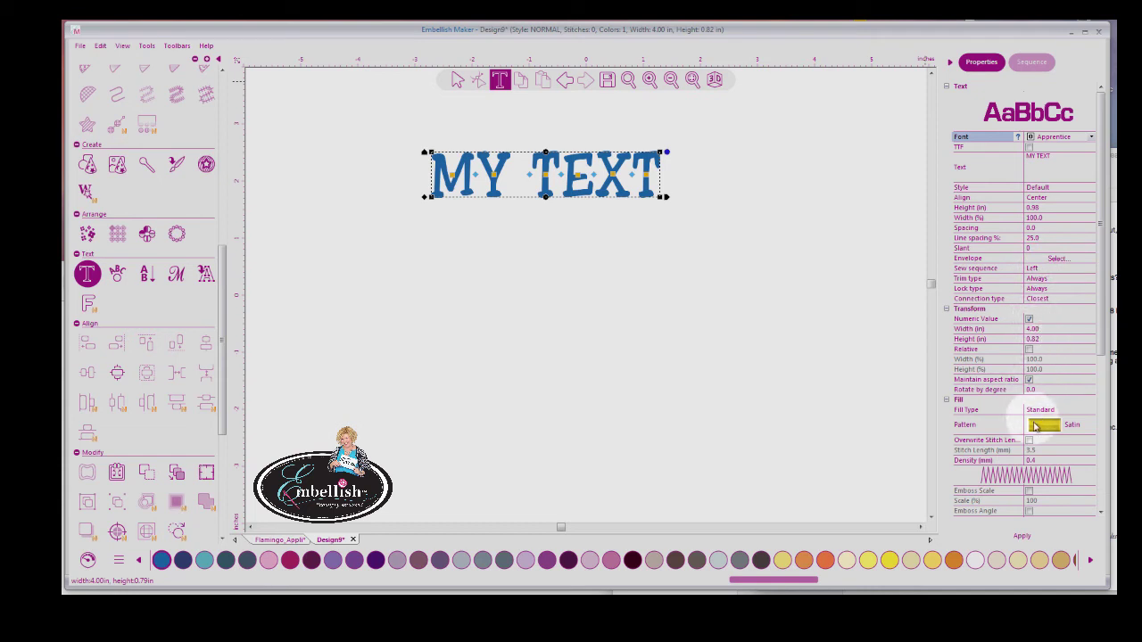
left_click_drag(1103, 352, 1110, 492)
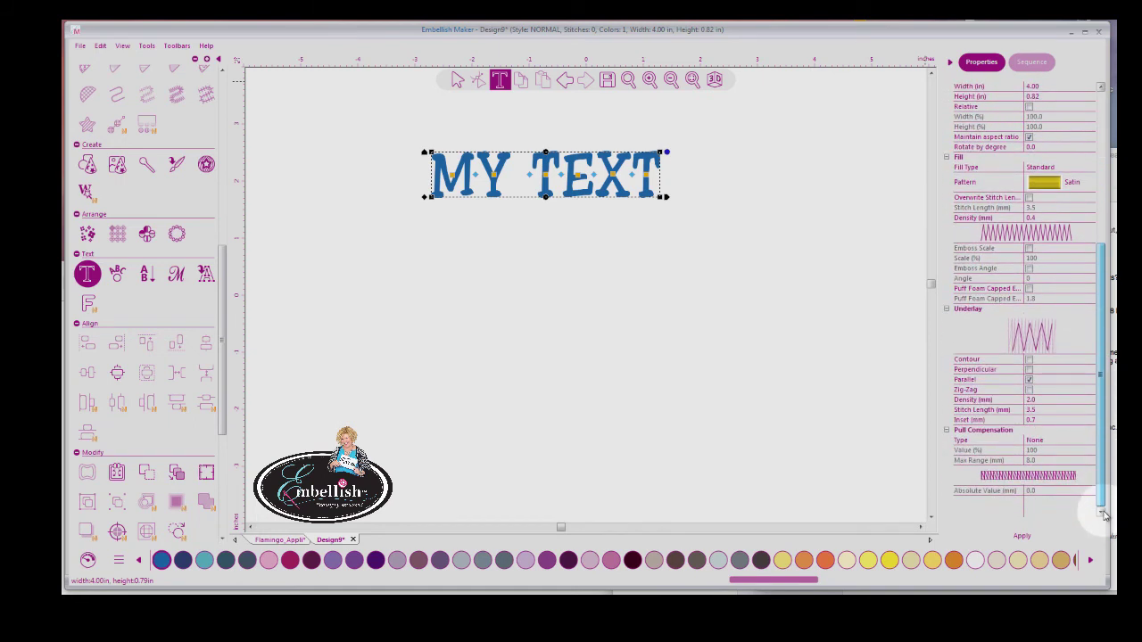
left_click(1022, 538)
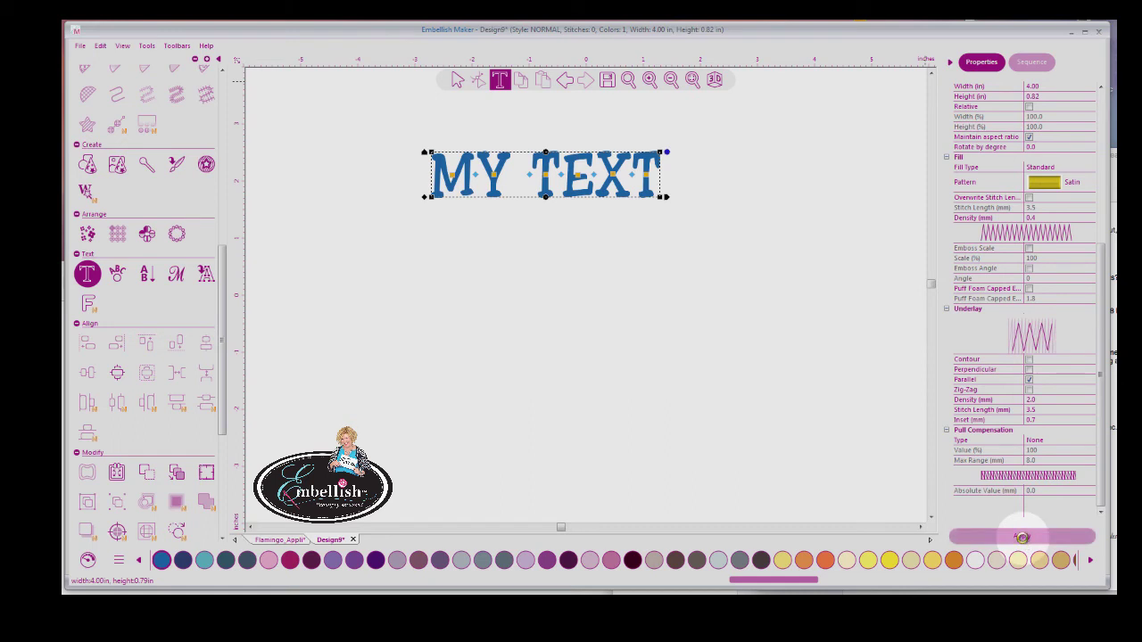
left_click(650, 81)
left_click(671, 80)
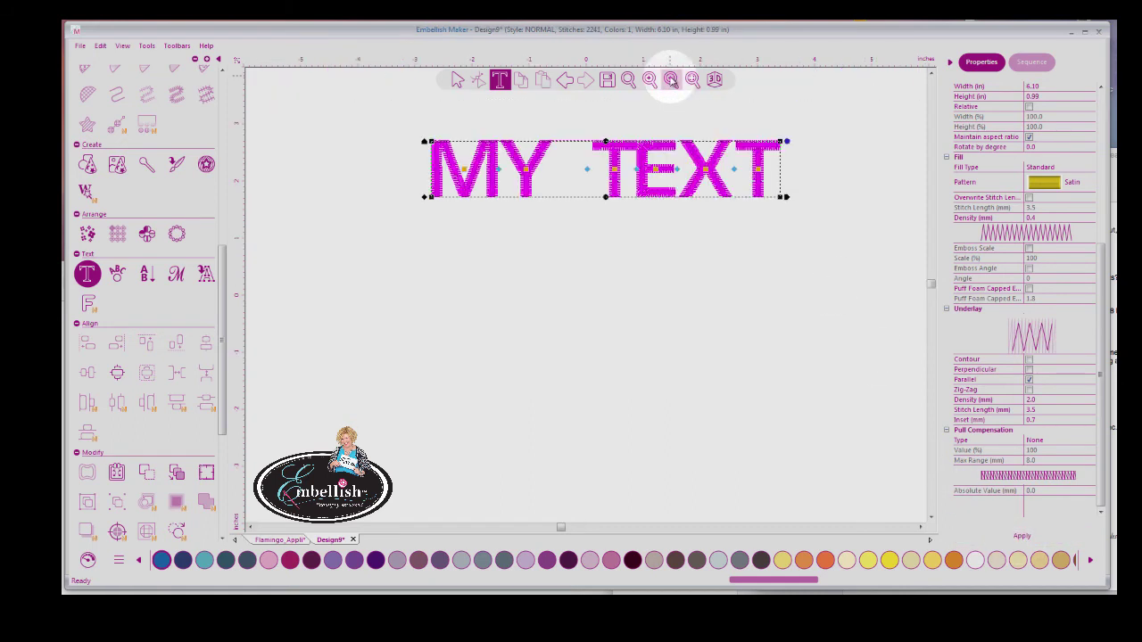
left_click(692, 80)
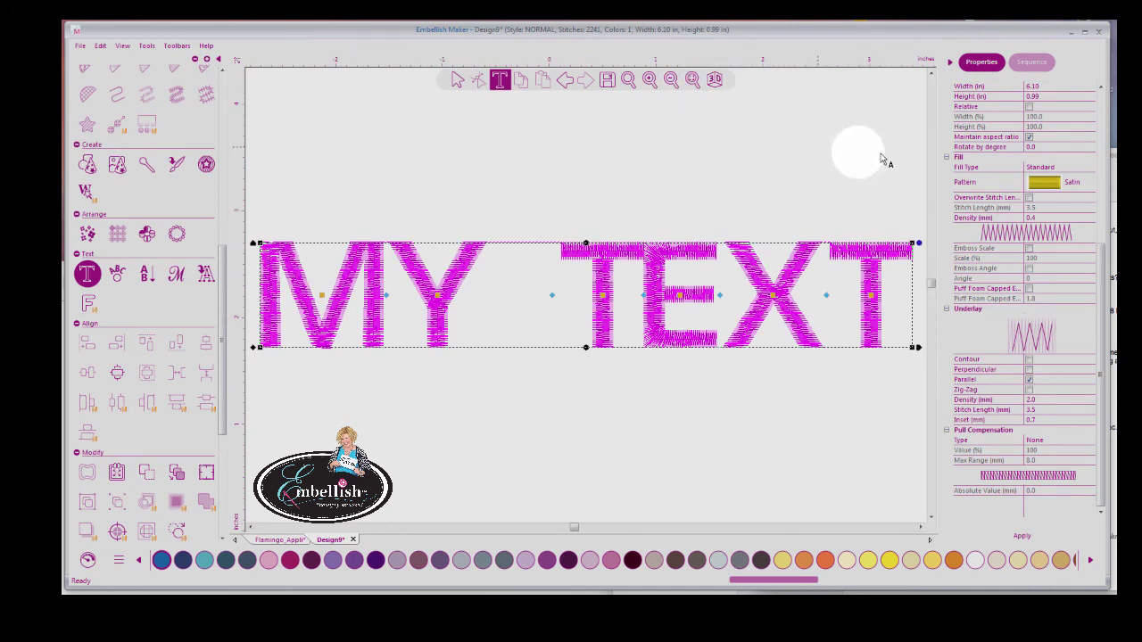
left_click_drag(1101, 305, 1101, 148)
left_click(1093, 137)
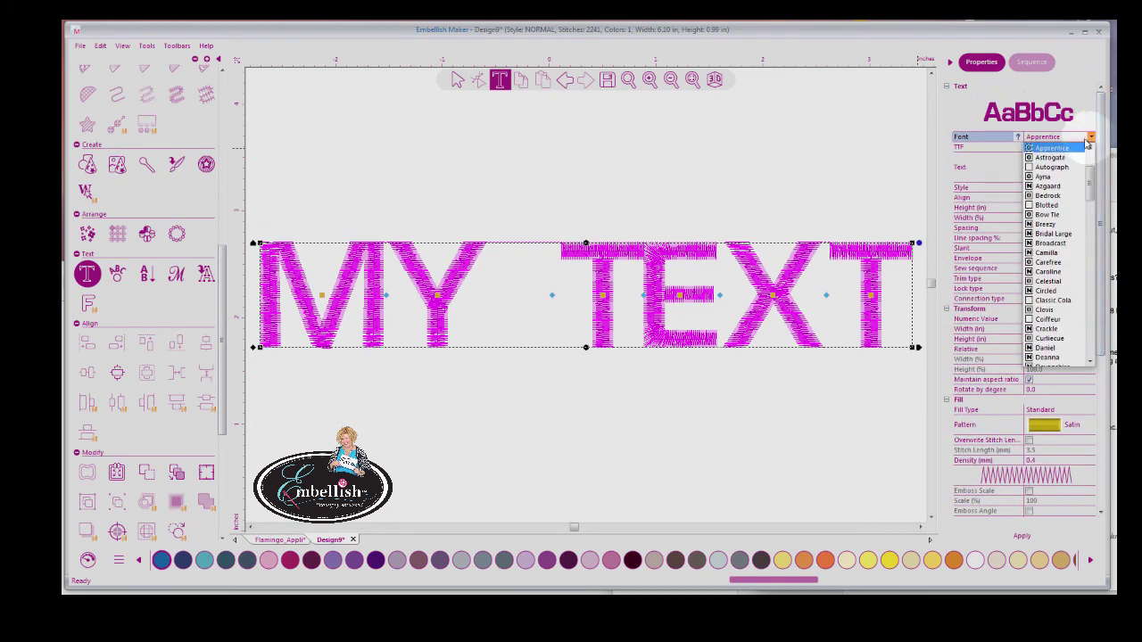
left_click(1030, 156)
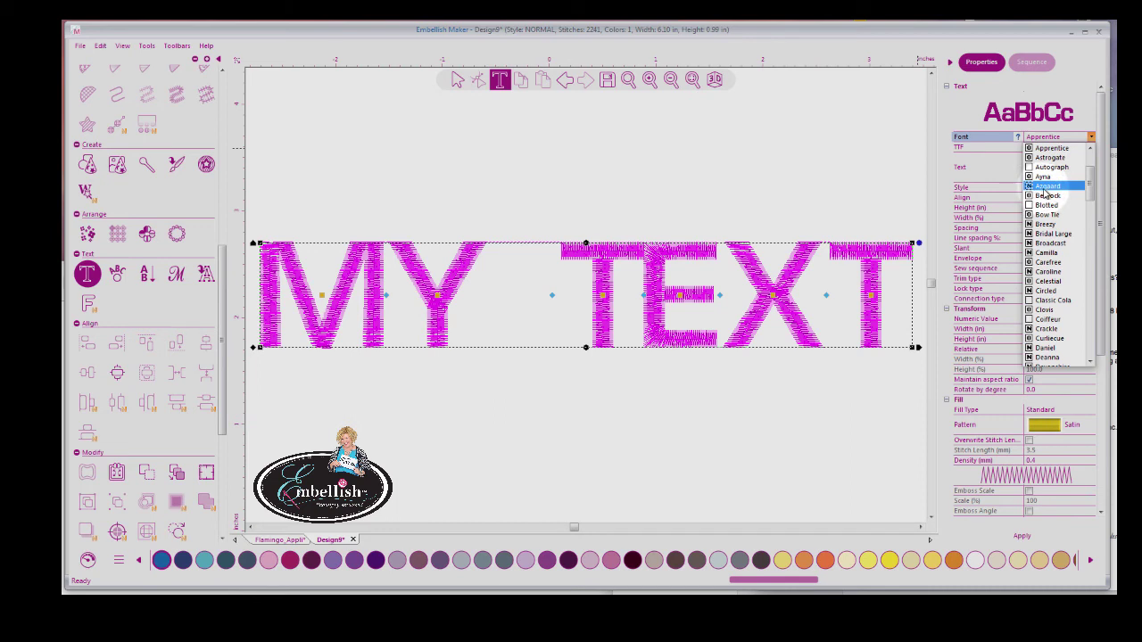
left_click(1001, 170)
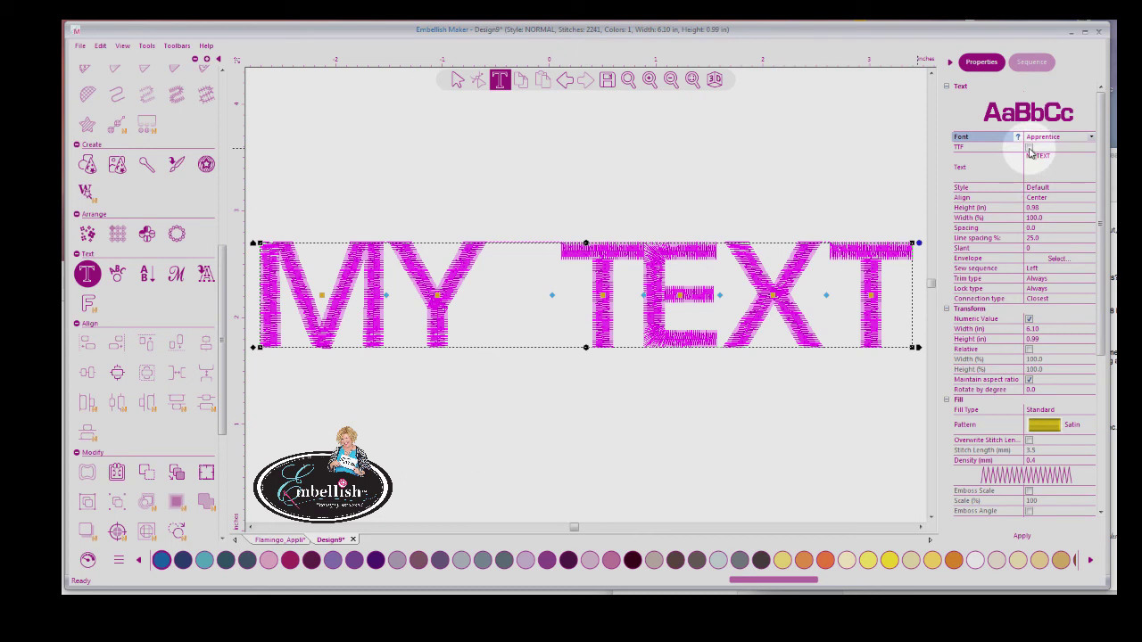
Step: Re-stitch MY TEXT in the TrueType font Aharoni, accepting the satin stitch-length warning
left_click(1029, 148)
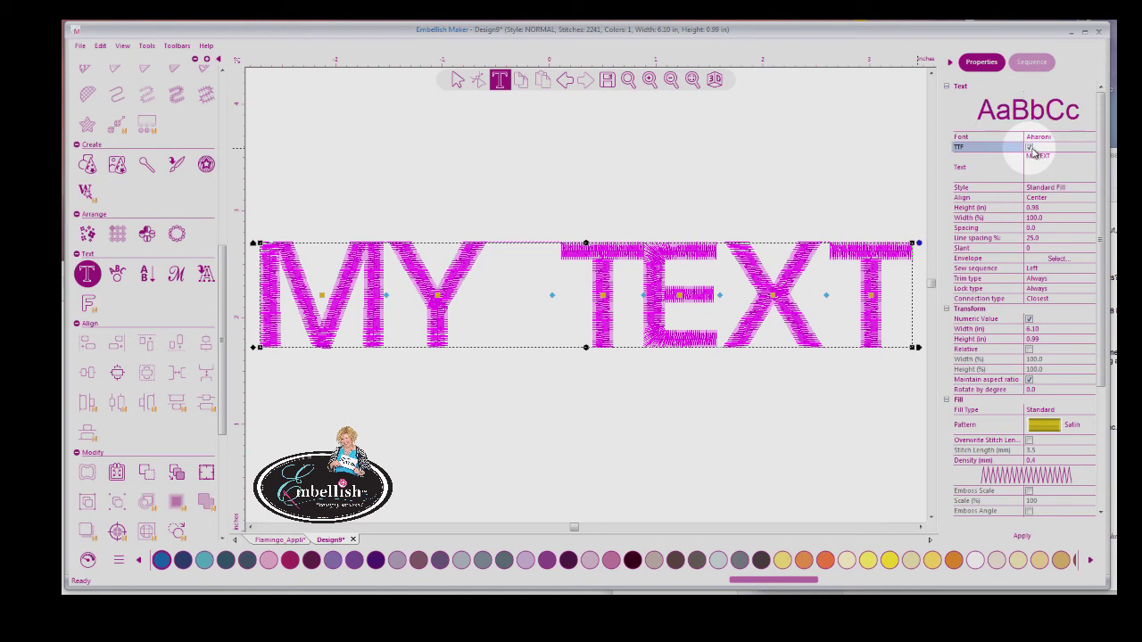
left_click(1070, 138)
left_click(1089, 140)
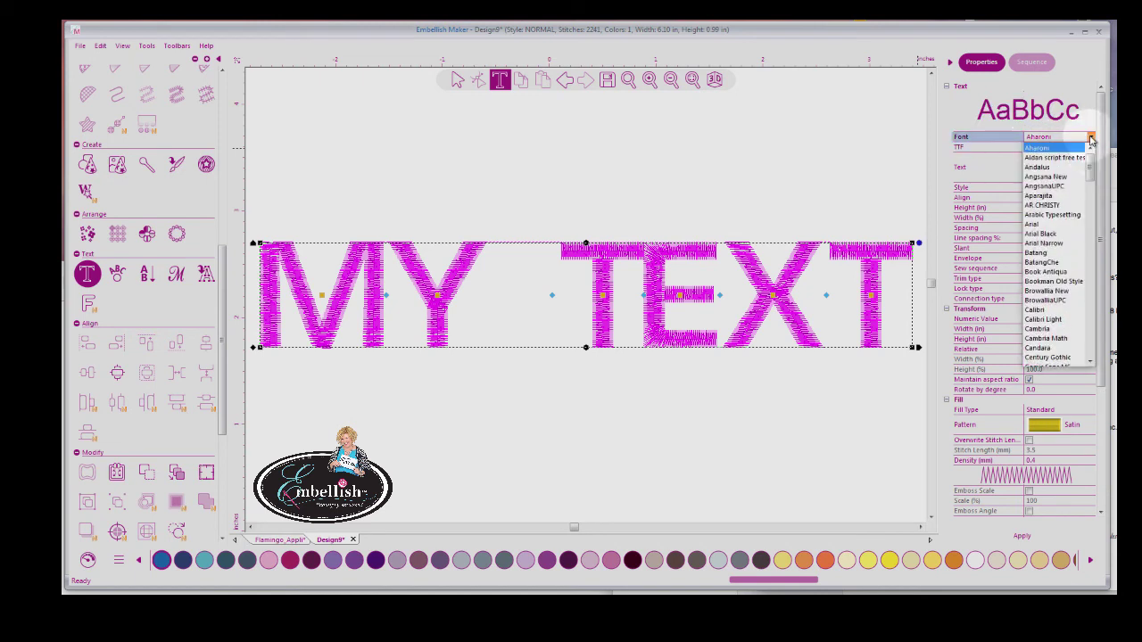
left_click(1062, 148)
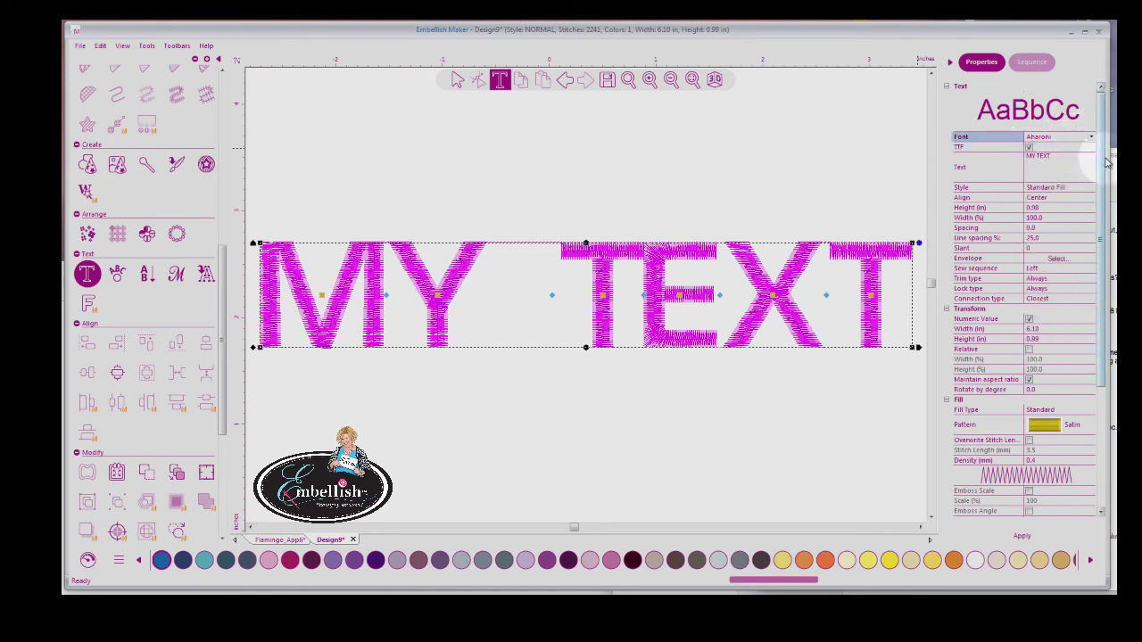
left_click_drag(1100, 158, 1101, 283)
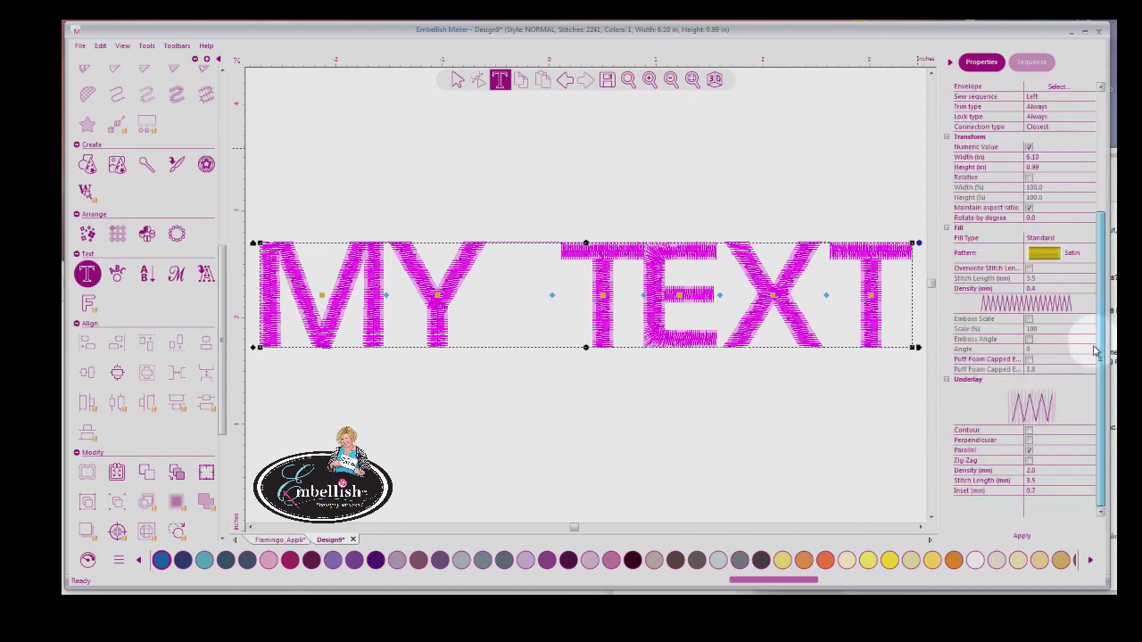
left_click(1021, 536)
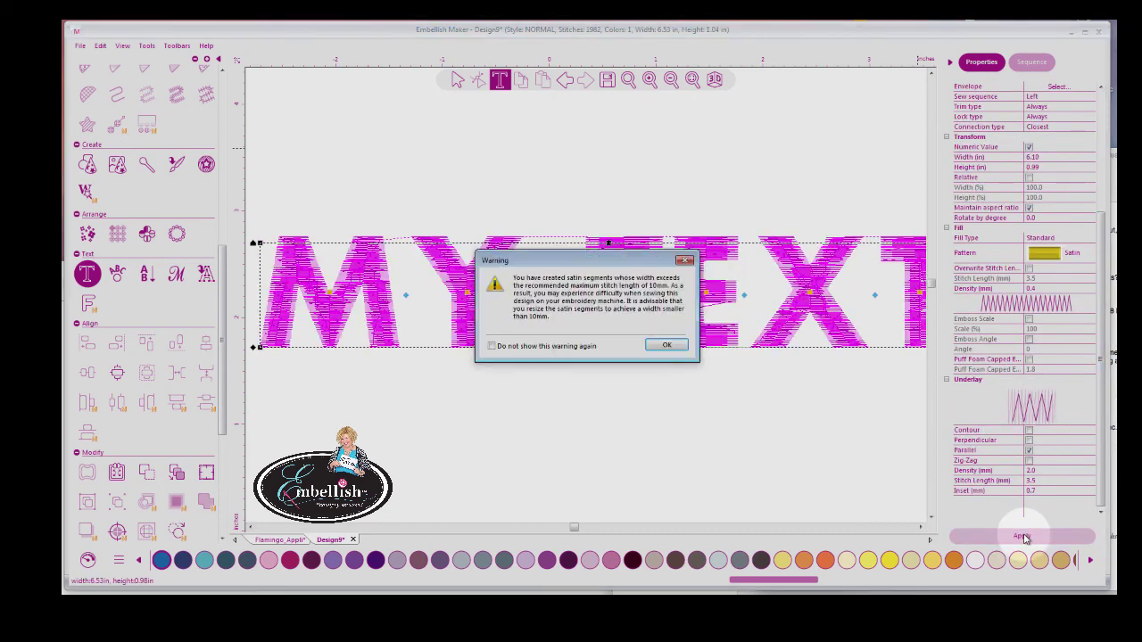
left_click(675, 348)
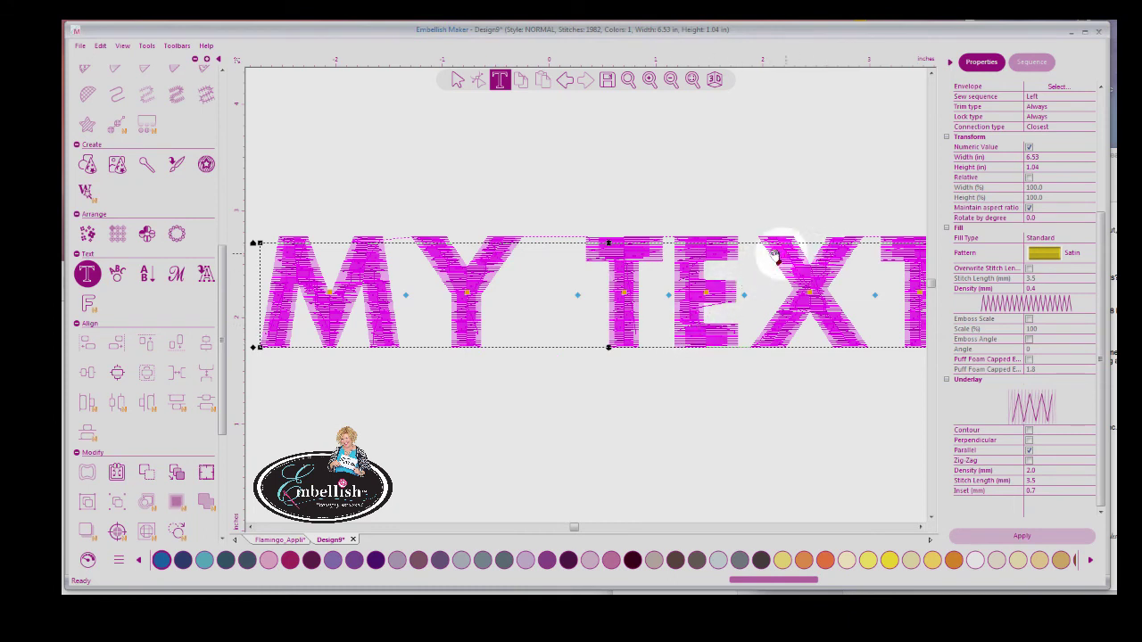
left_click(455, 82)
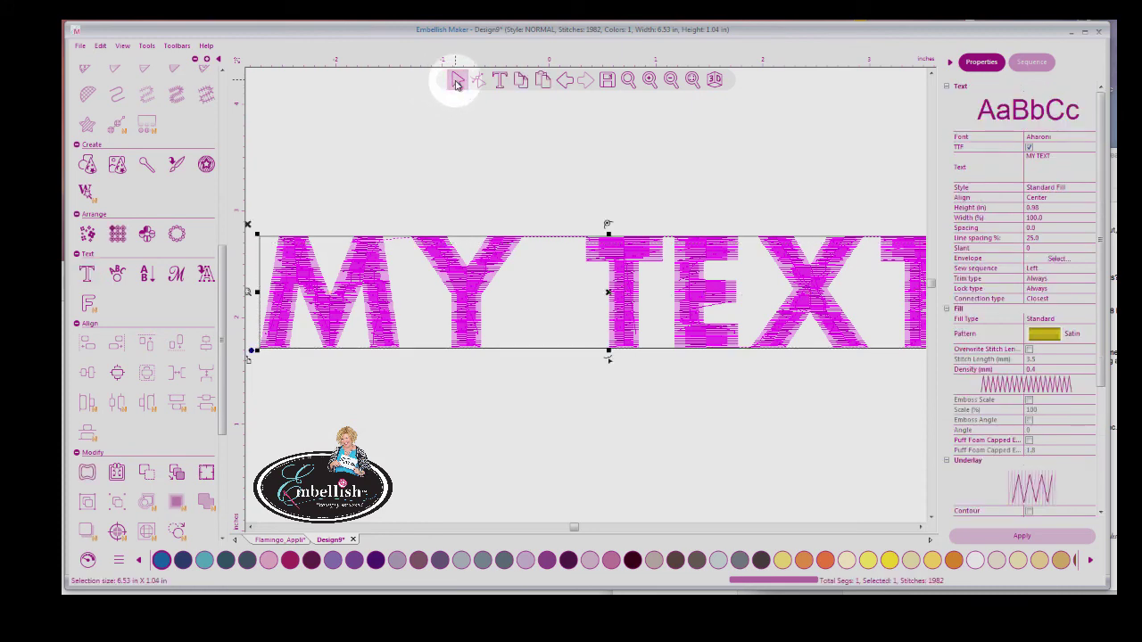
Step: Undo the Aharoni change and apply the Autograph script font to MY TEXT (7.49 × 1.15 in)
left_click(565, 80)
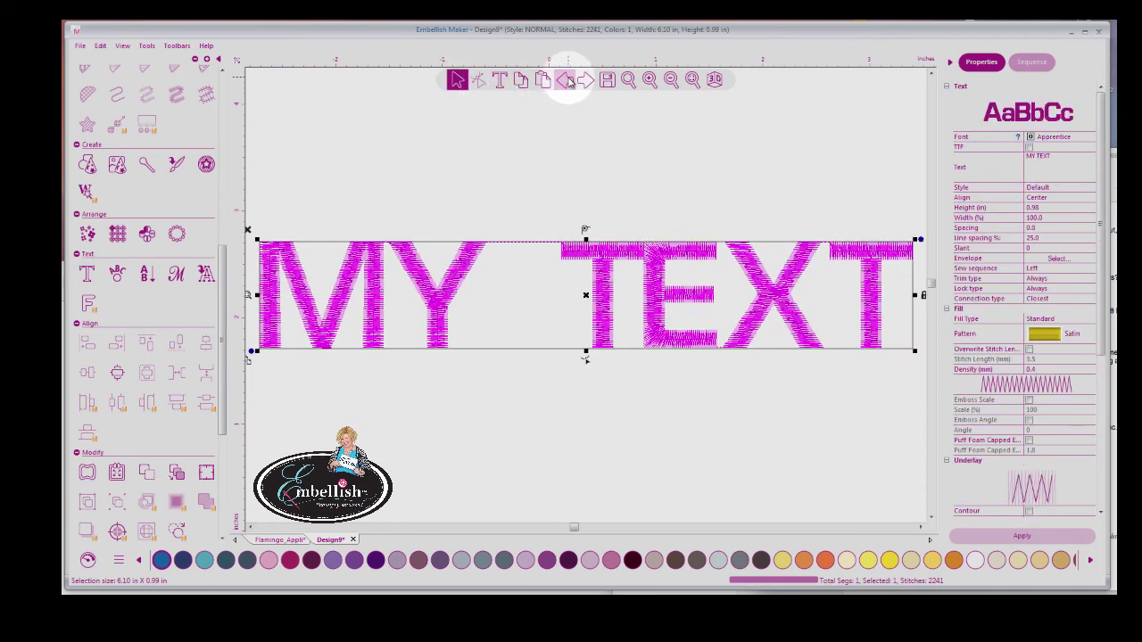
left_click(1090, 138)
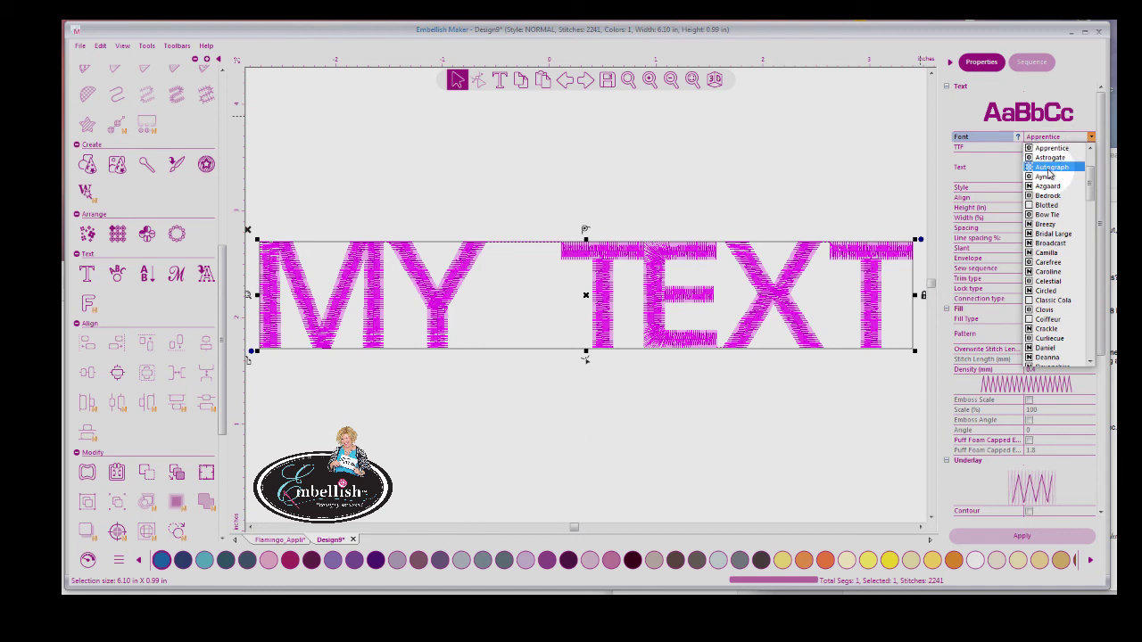
left_click(1050, 167)
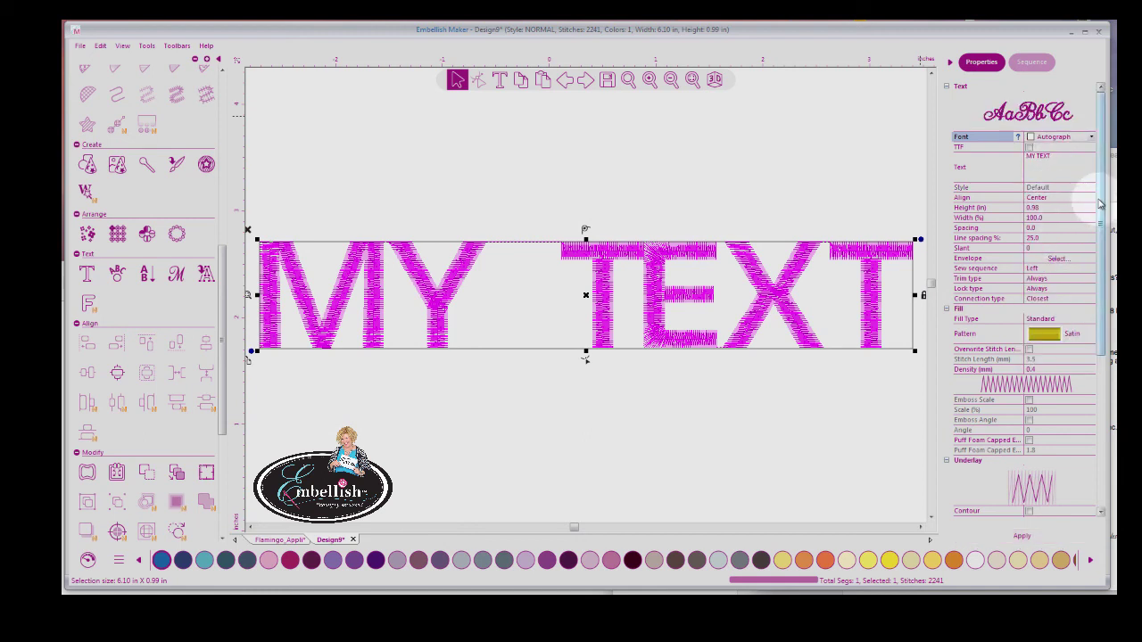
left_click_drag(1102, 205, 1114, 416)
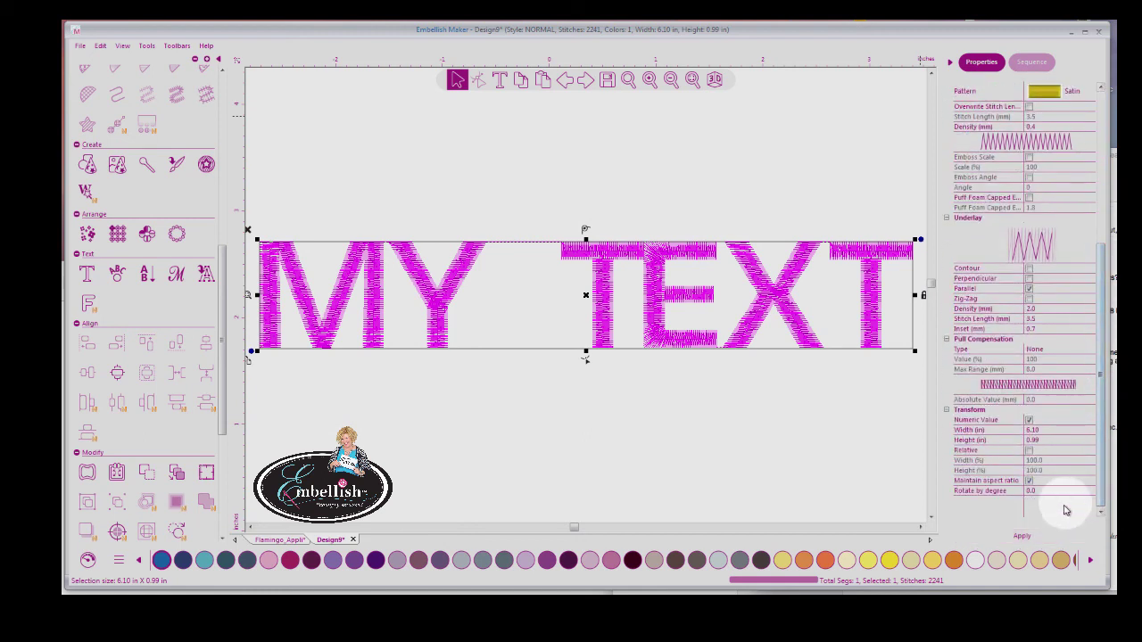
left_click(1024, 537)
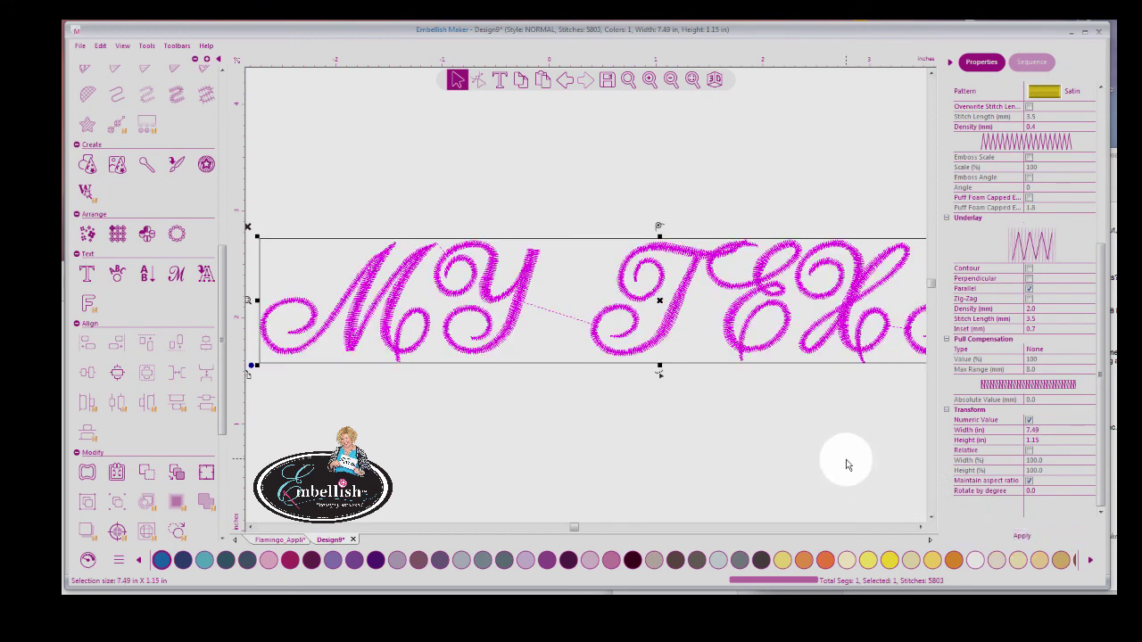
Step: Render the Autograph MY TEXT in realistic 3D, fit it in view, and colour it pink
left_click(847, 465)
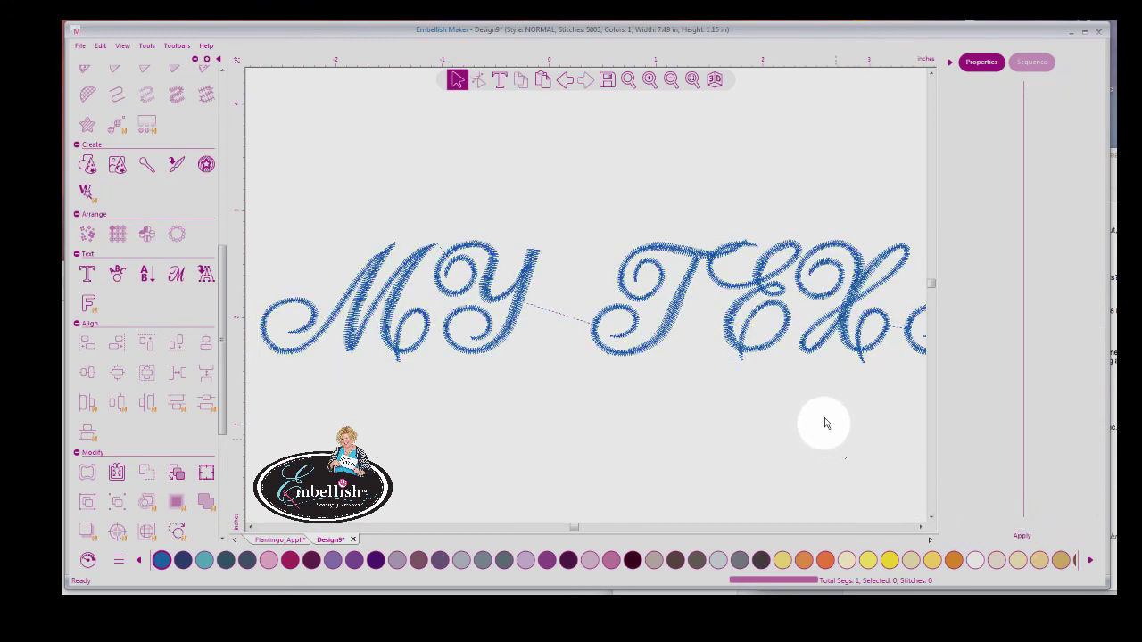
left_click(712, 79)
left_click(693, 80)
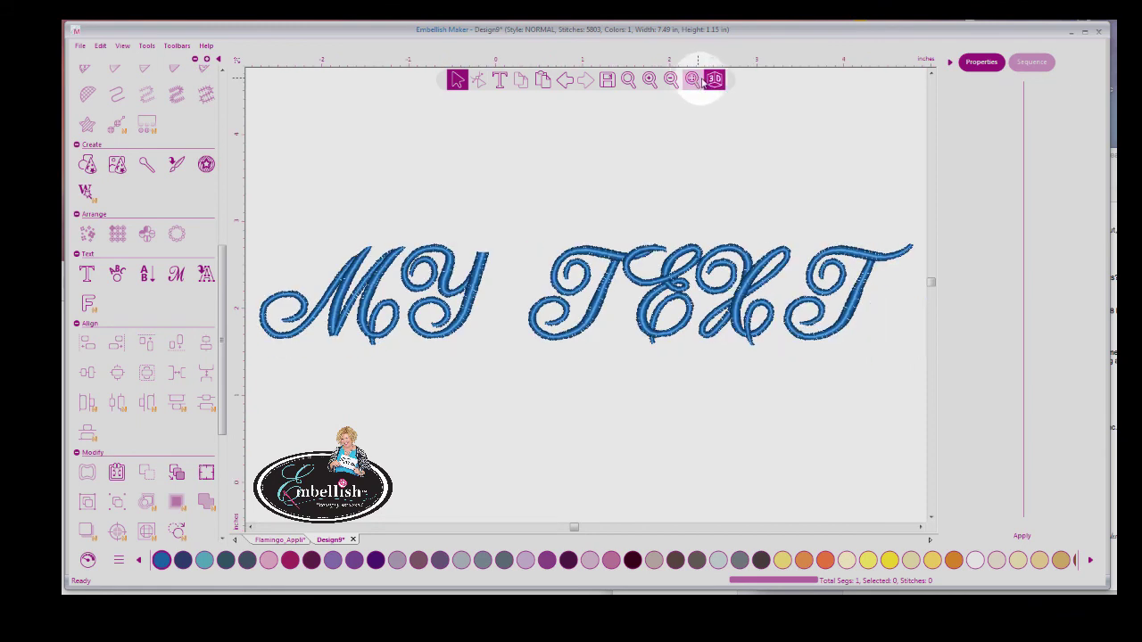
left_click(833, 254)
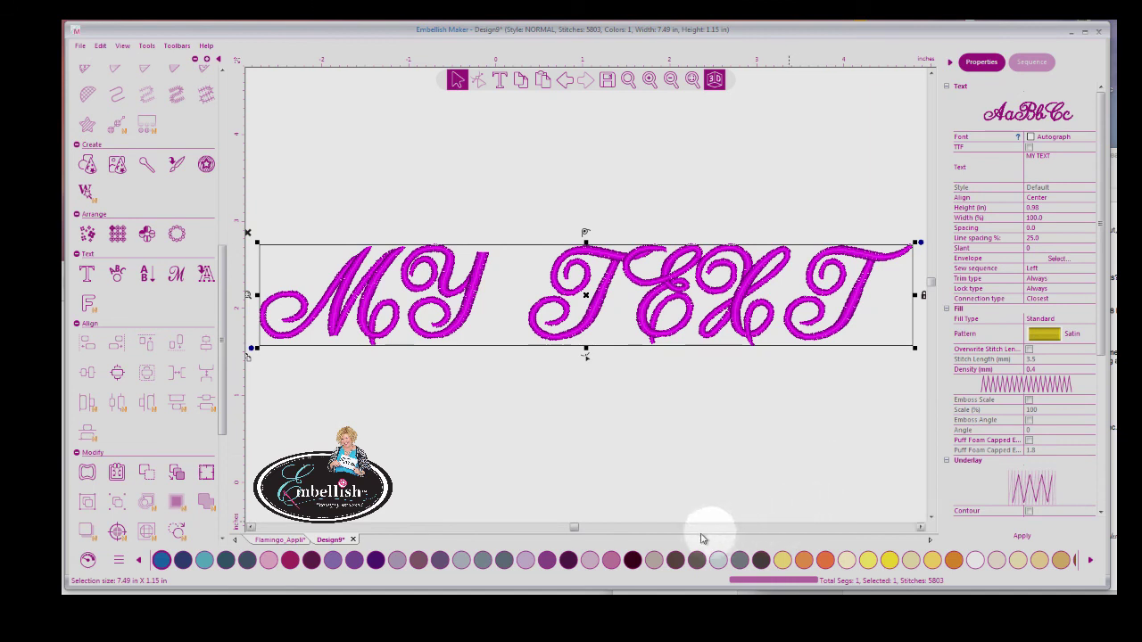
left_click(611, 560)
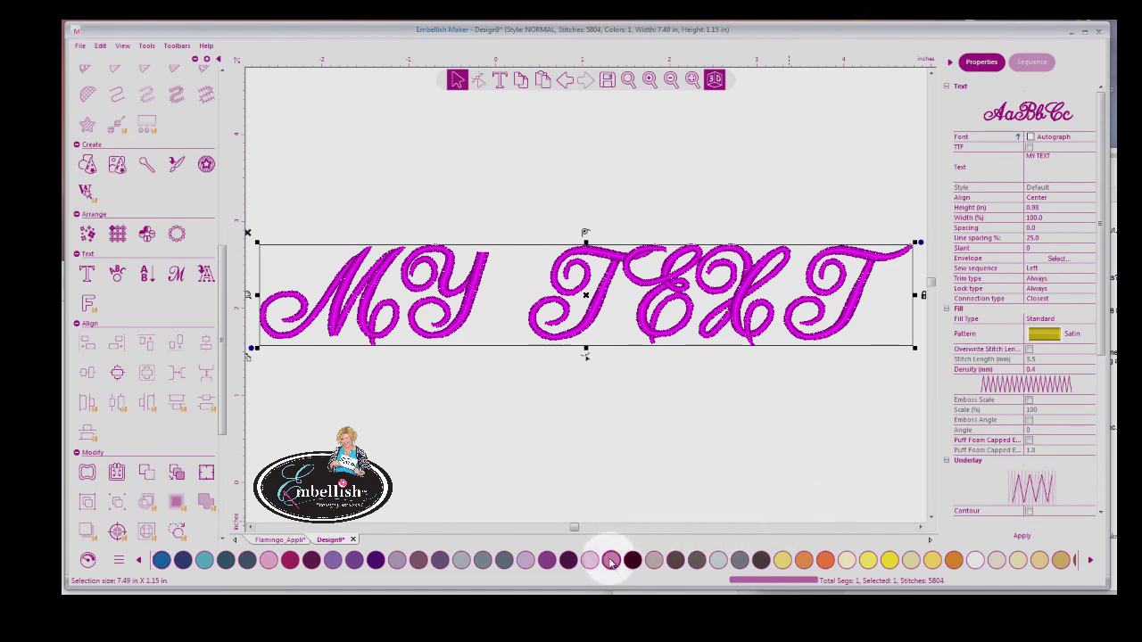
Step: Spread the letters apart and raise the Y above the baseline
left_click(500, 80)
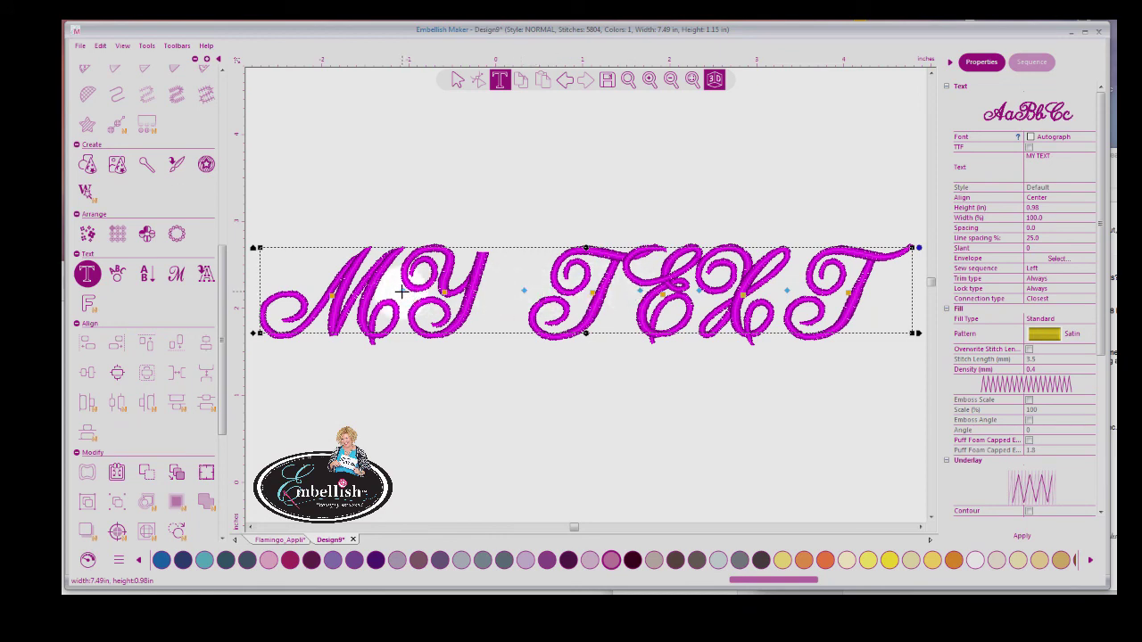
mouse_move(402, 291)
left_mouse_down()
mouse_move(429, 291)
mouse_move(395, 294)
left_mouse_up()
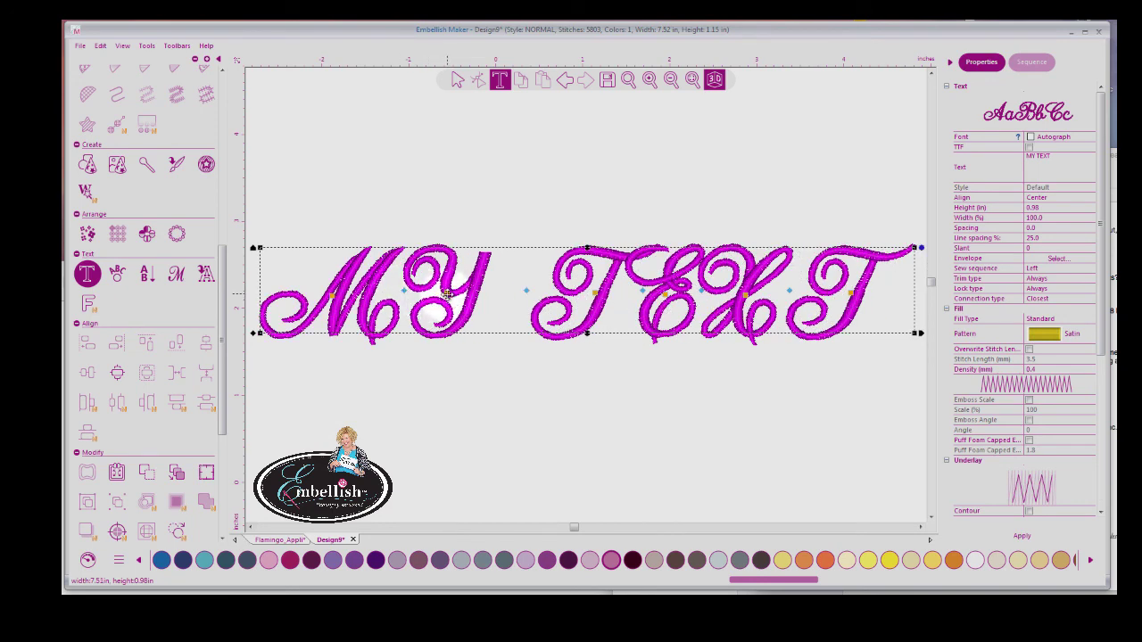
left_click(448, 295)
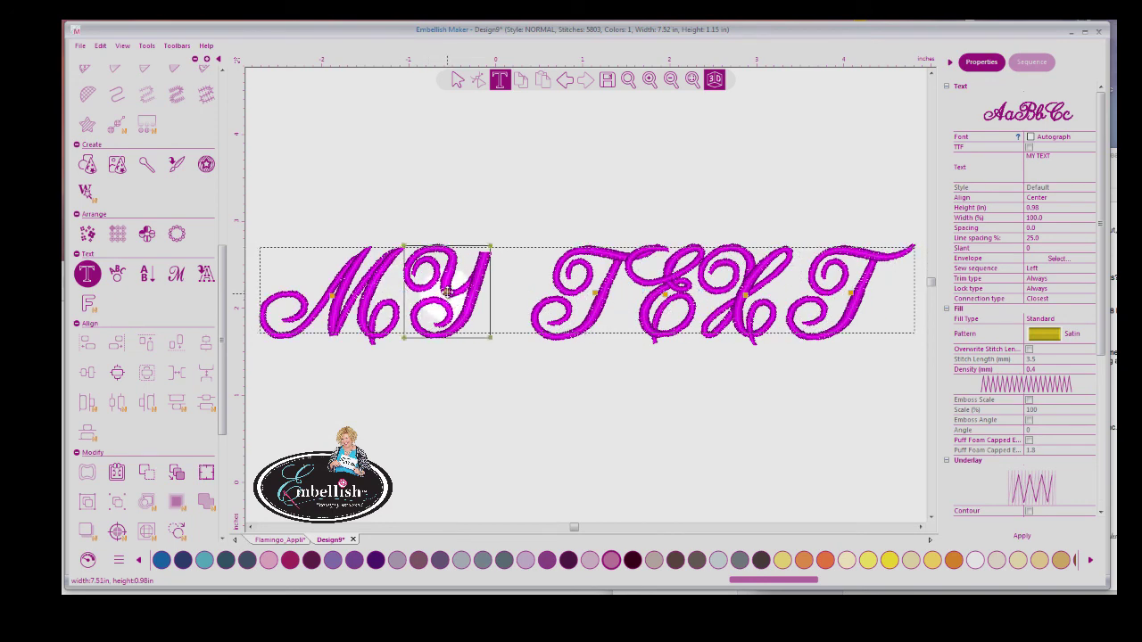
left_click_drag(448, 294, 451, 270)
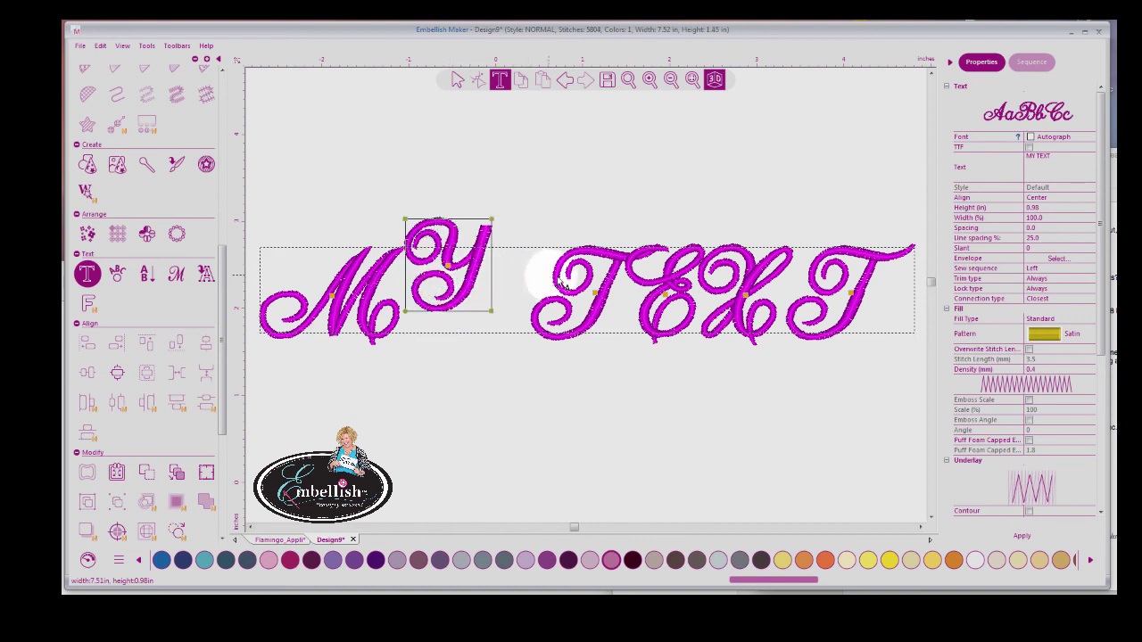
Step: Drag the T nodes to shift the word TEXT further right, away from MY
left_click(594, 290)
left_click_drag(594, 290, 596, 321)
left_click(596, 318)
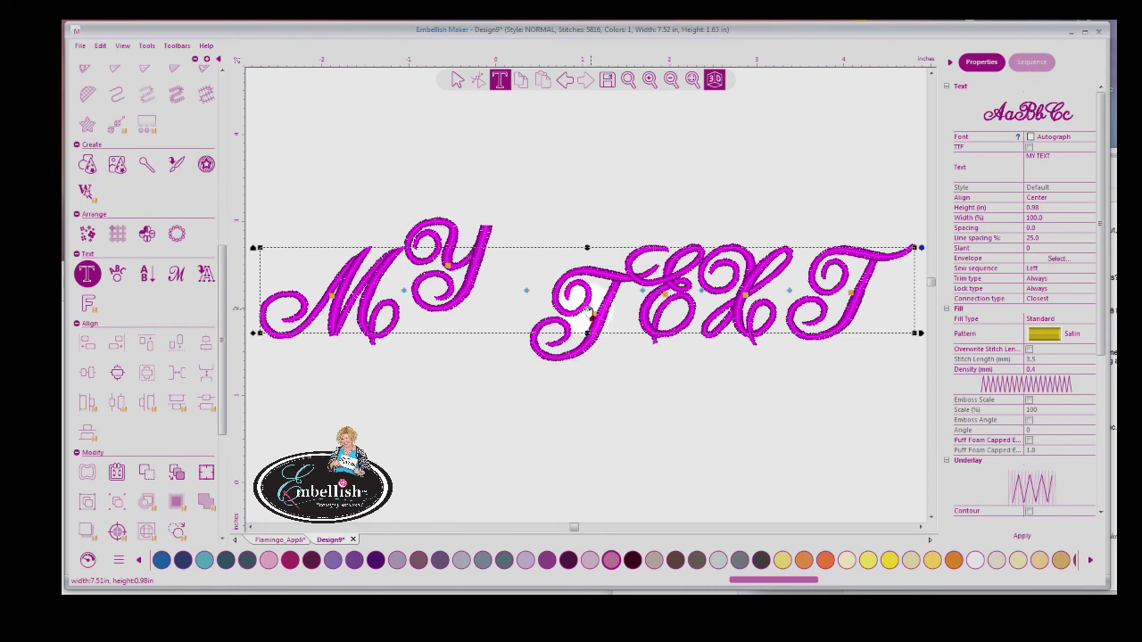
left_click(593, 315)
left_click_drag(594, 315, 591, 365)
left_click_drag(557, 297, 608, 298)
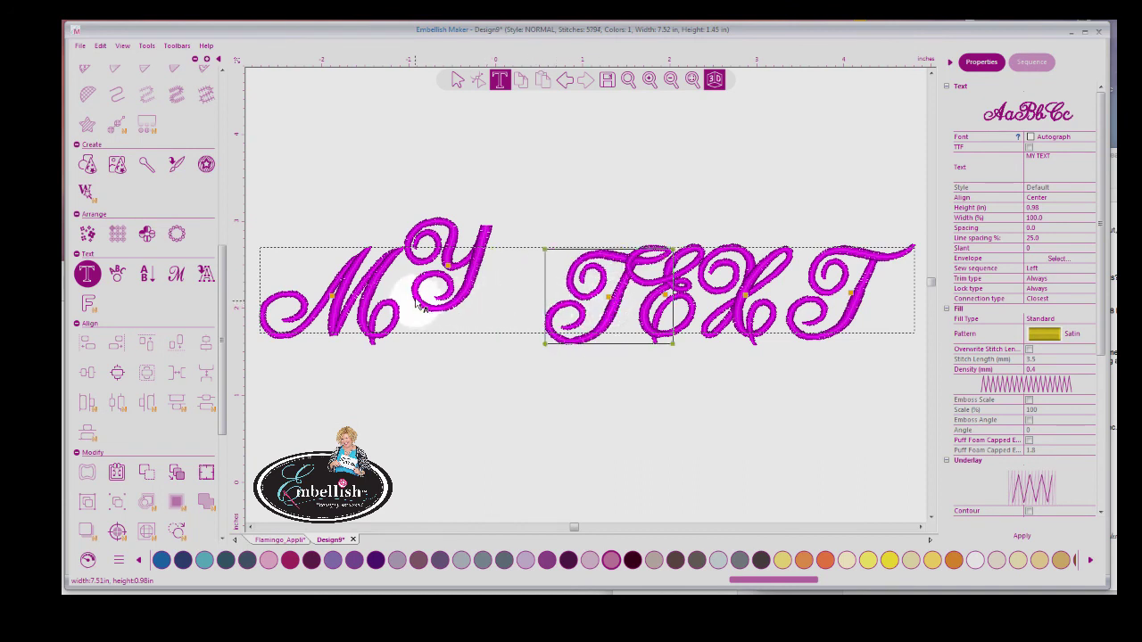
left_click(456, 79)
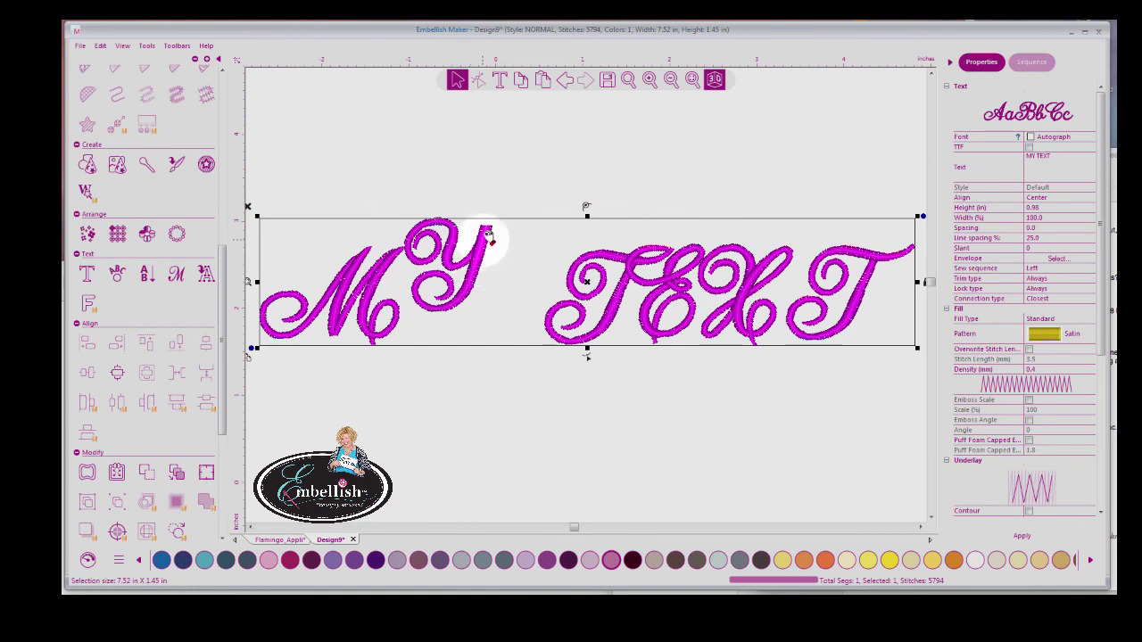
left_click(501, 83)
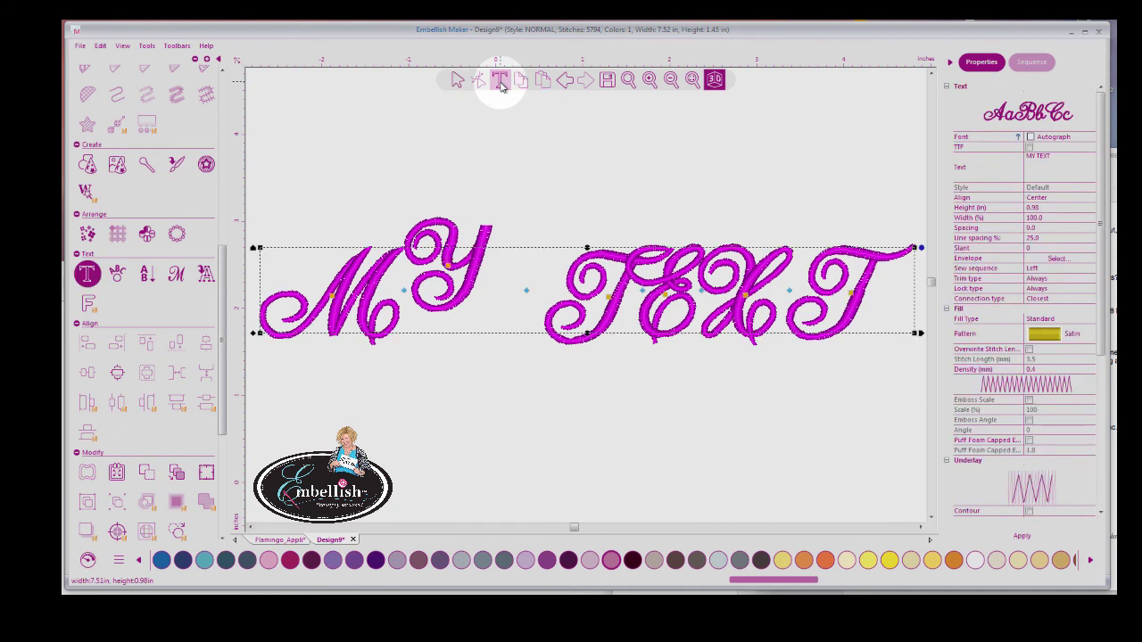